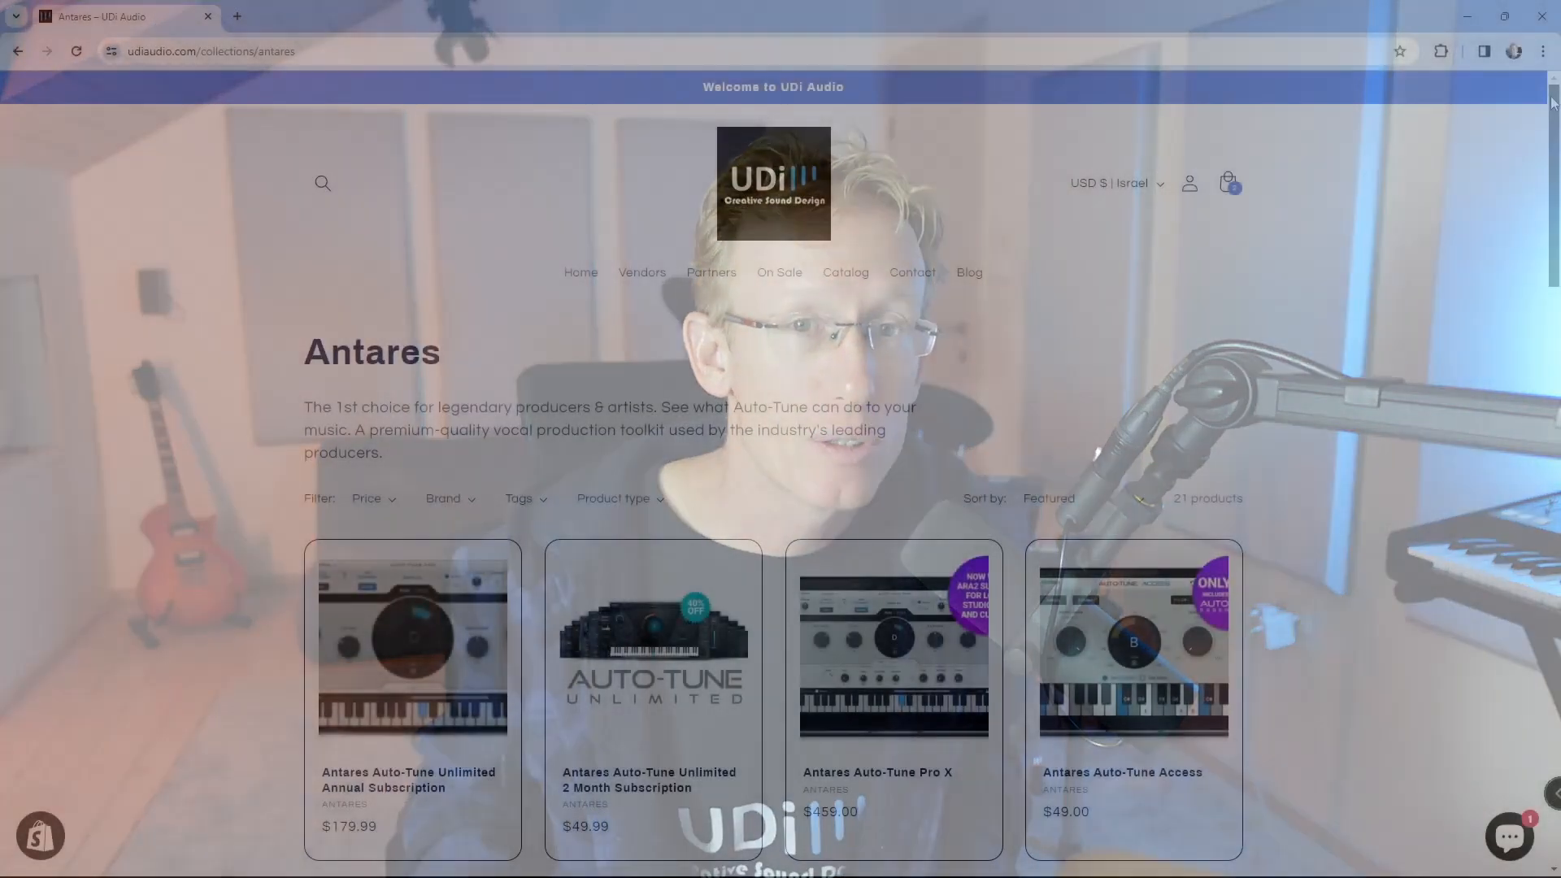
Look through the Antares product collection in the UDi Audio web store.
drag(1552, 102, 1554, 590)
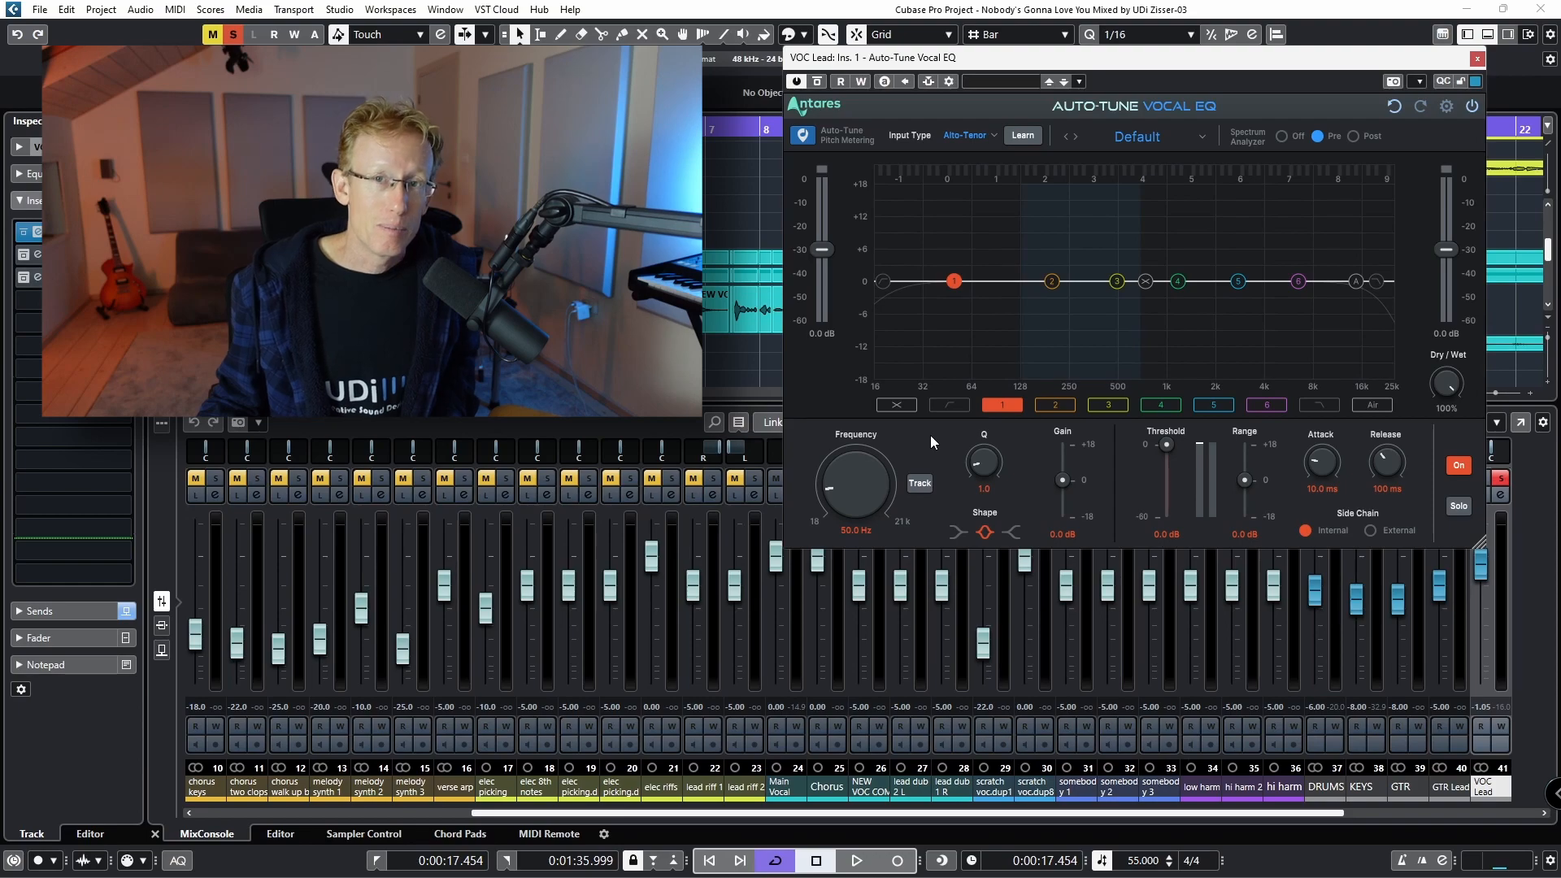
Audition pitch tracking on EQ band 1 with the harmonic at 4 and 1 during vocal playback, and switch tracking off.
key(space)
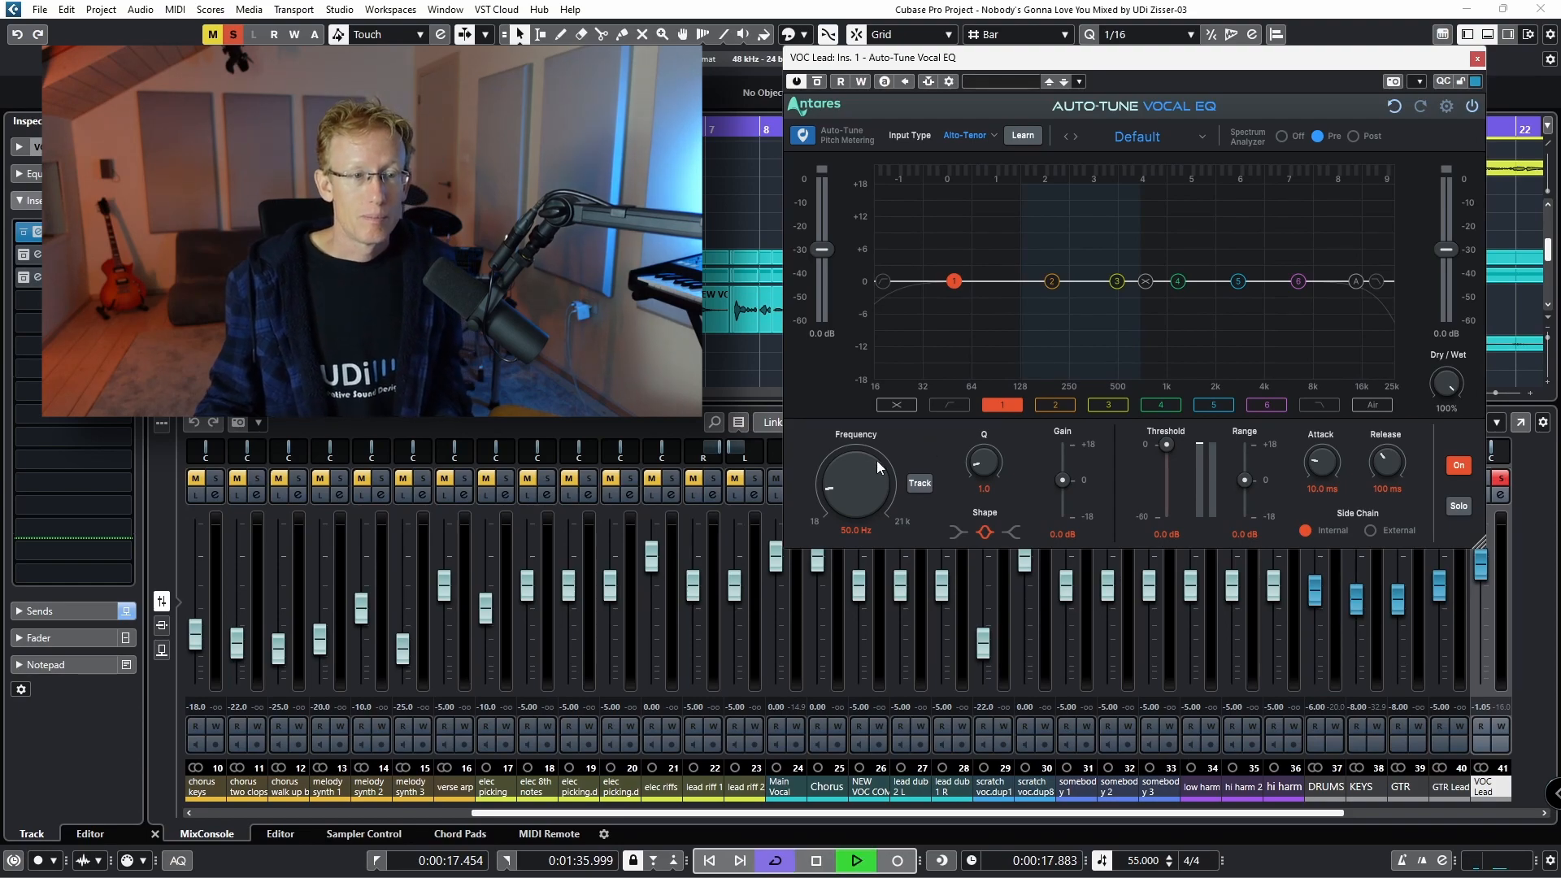
click(924, 485)
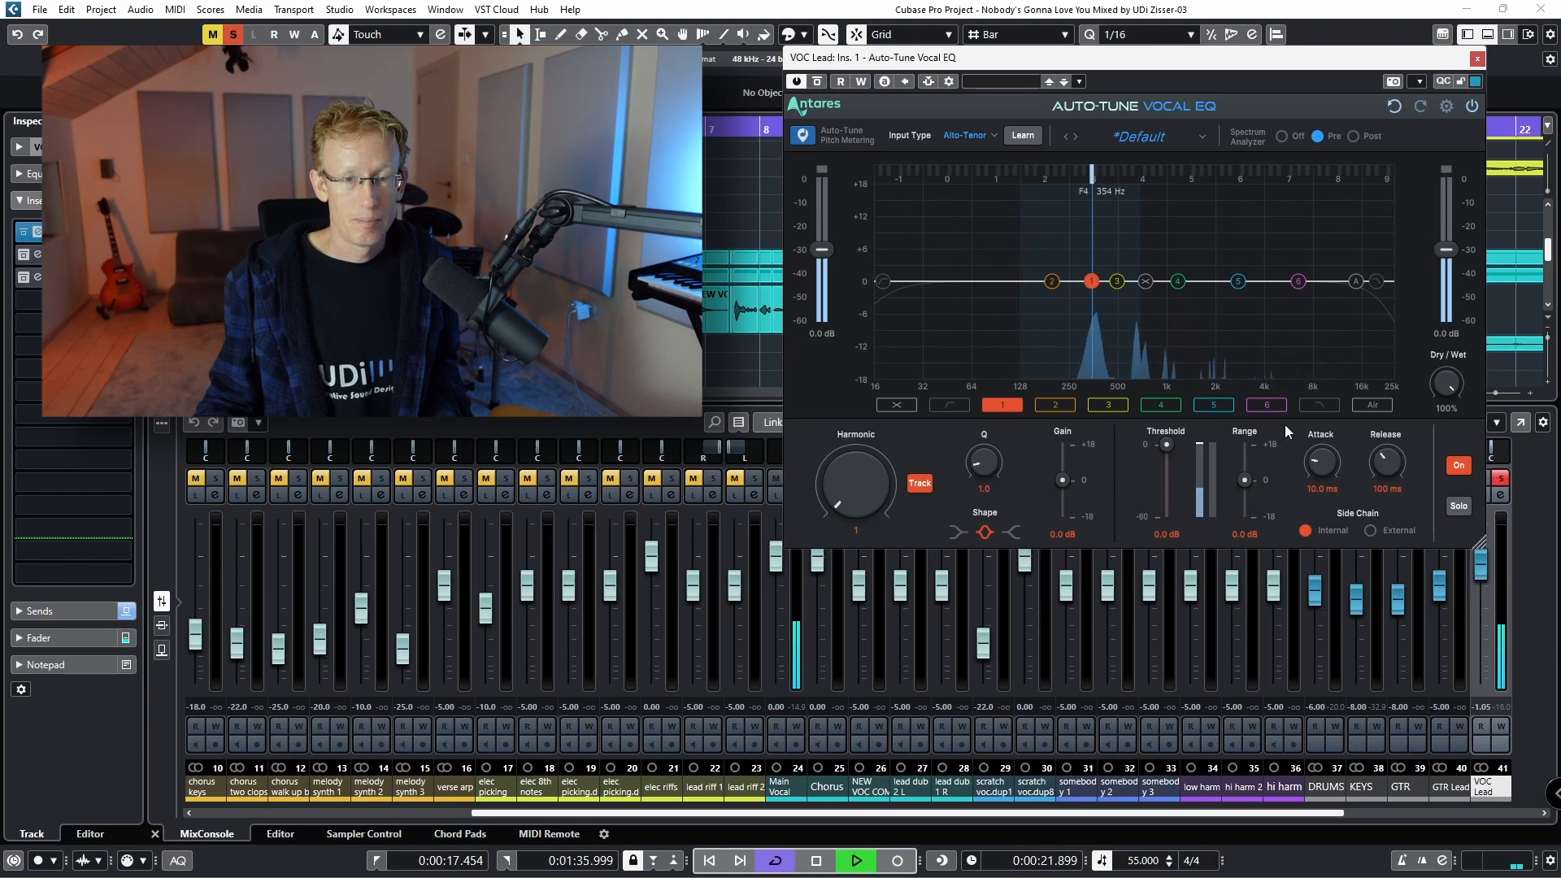
scroll(845, 451, up, 5)
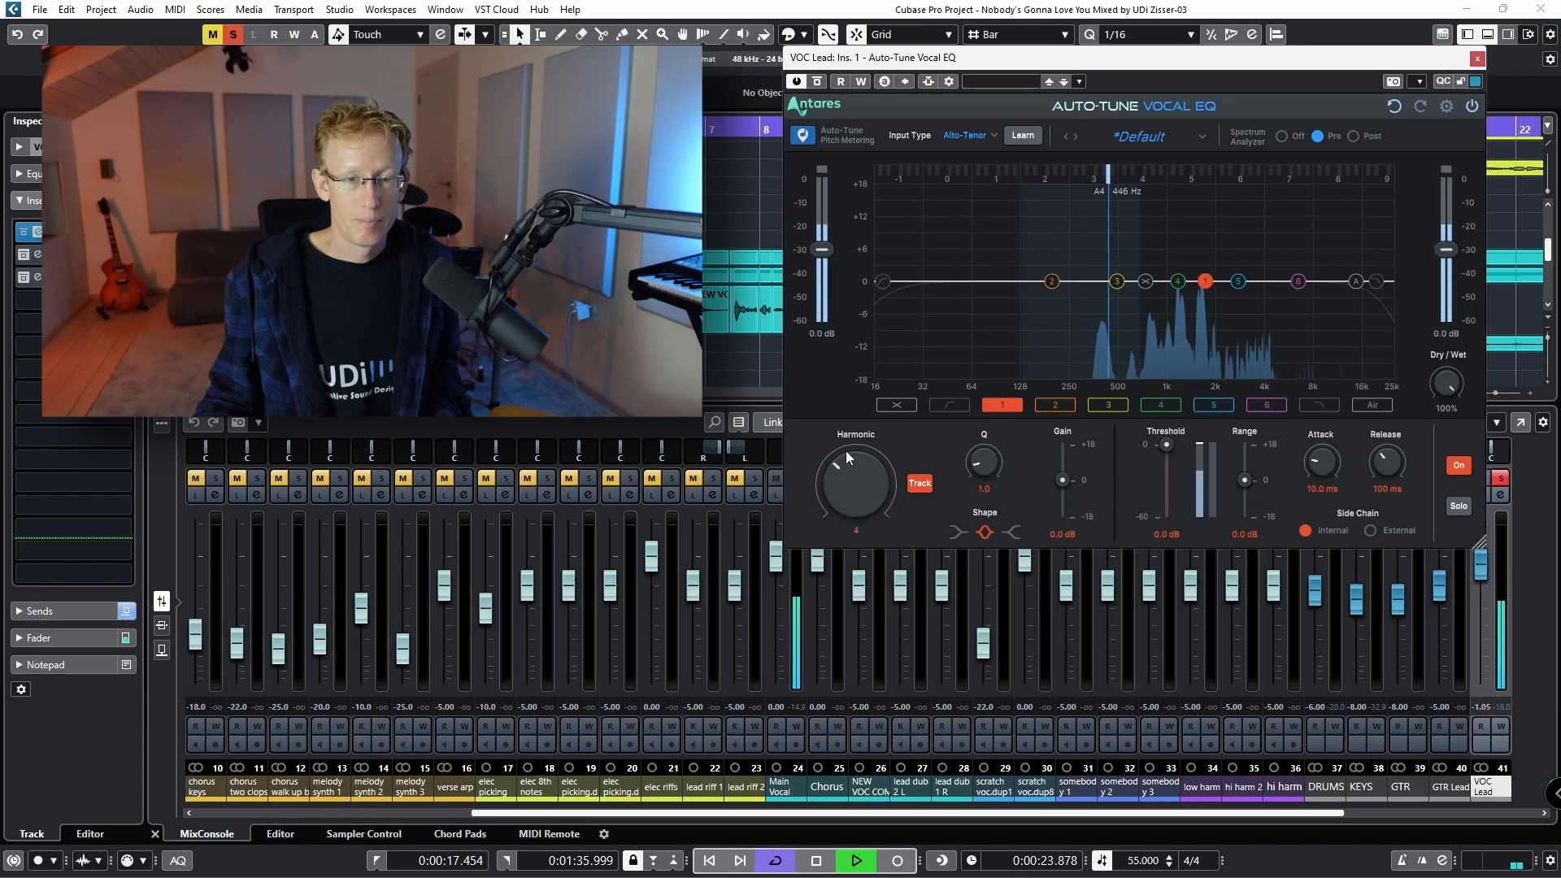
scroll(834, 450, down, 5)
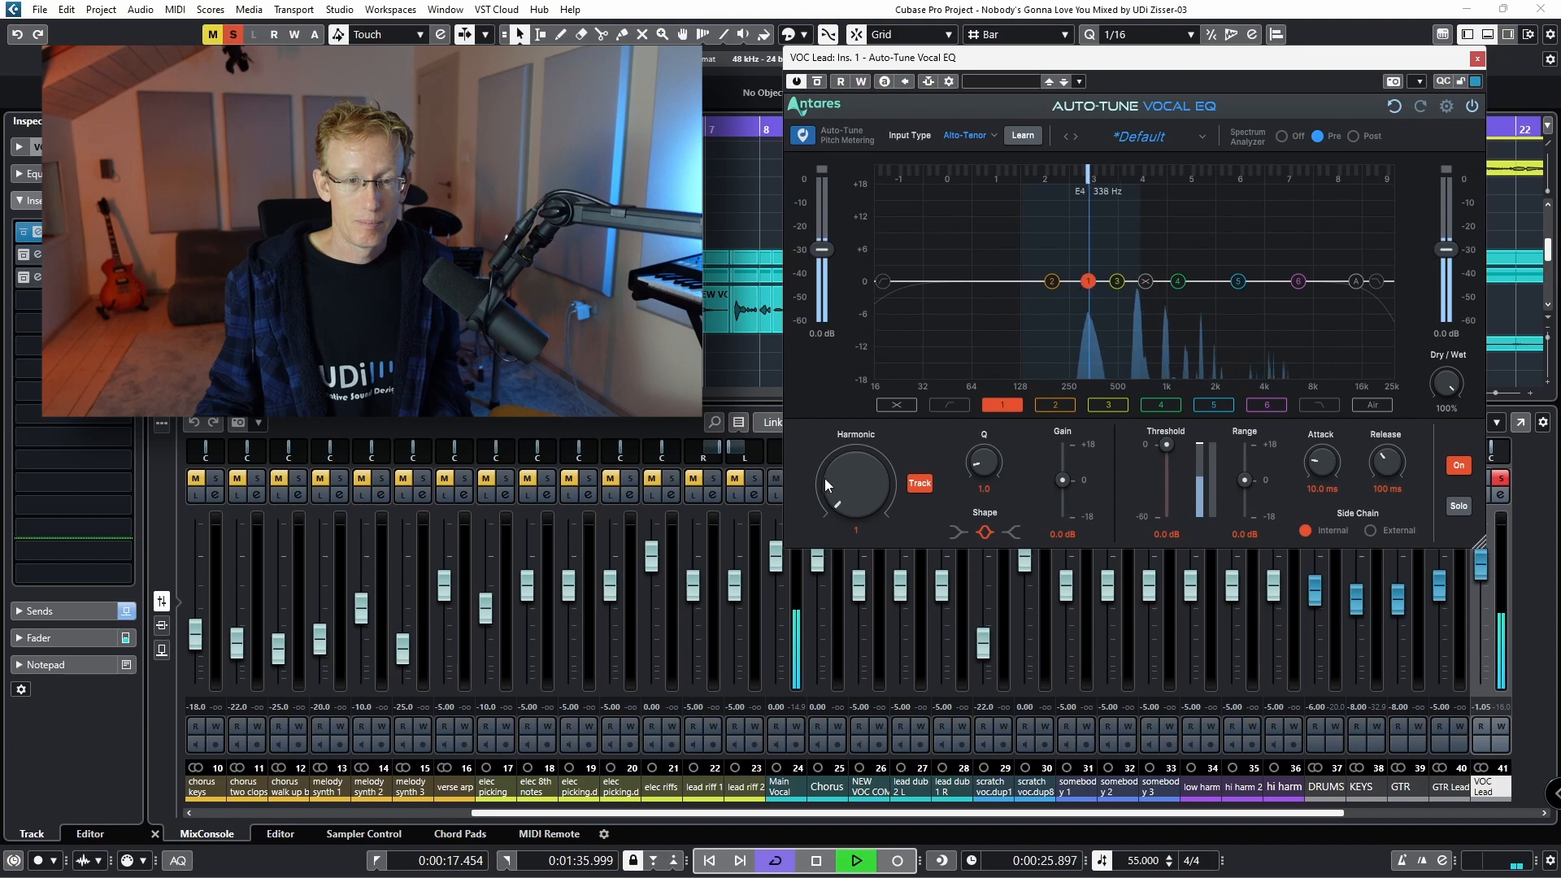
key(space)
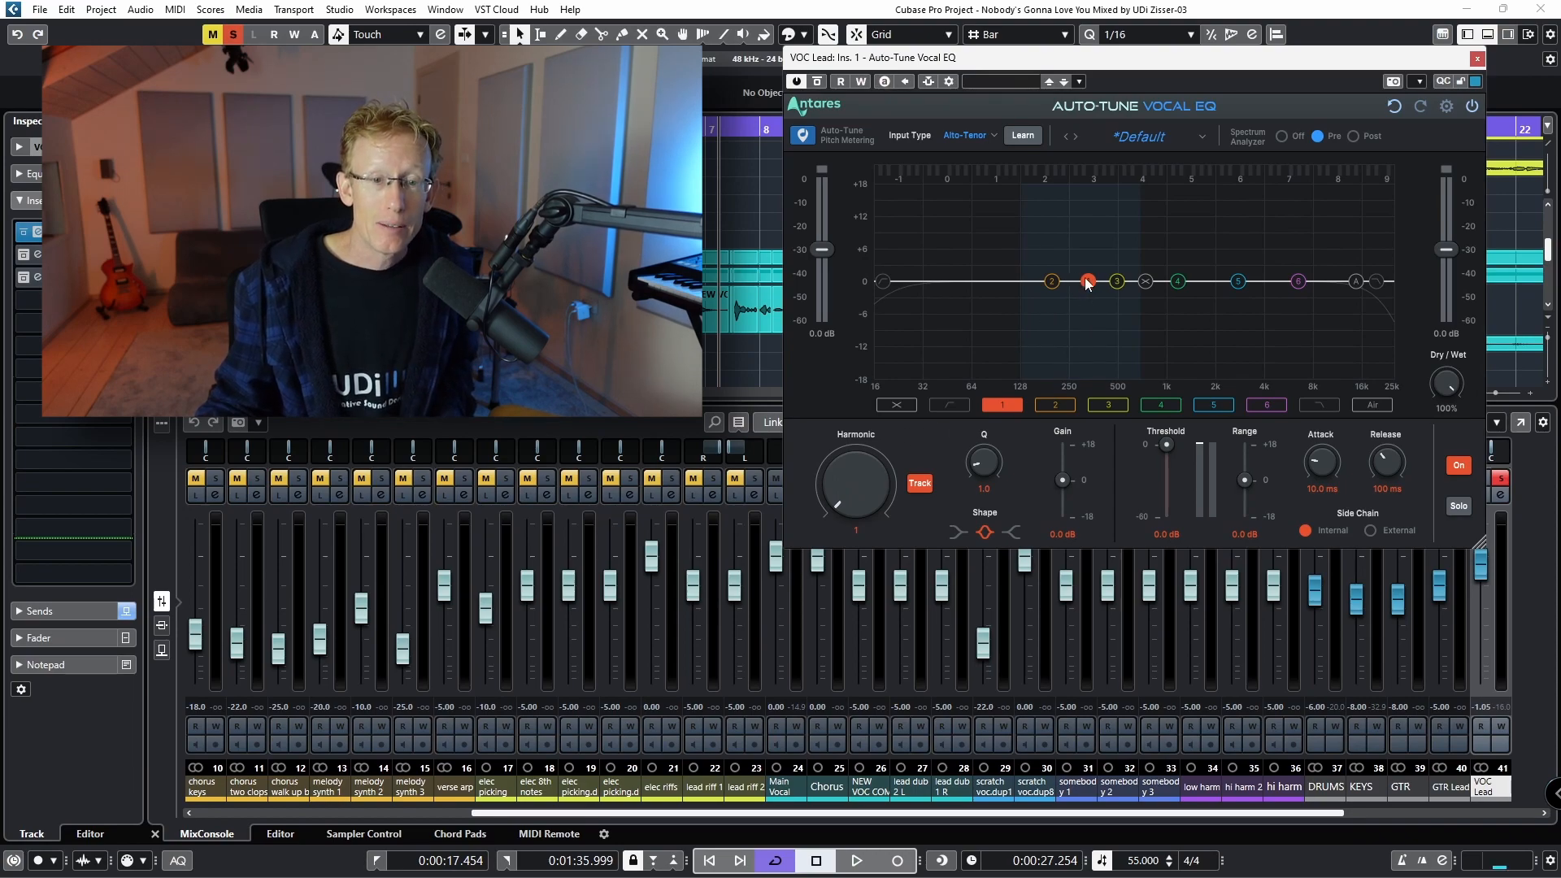
click(922, 487)
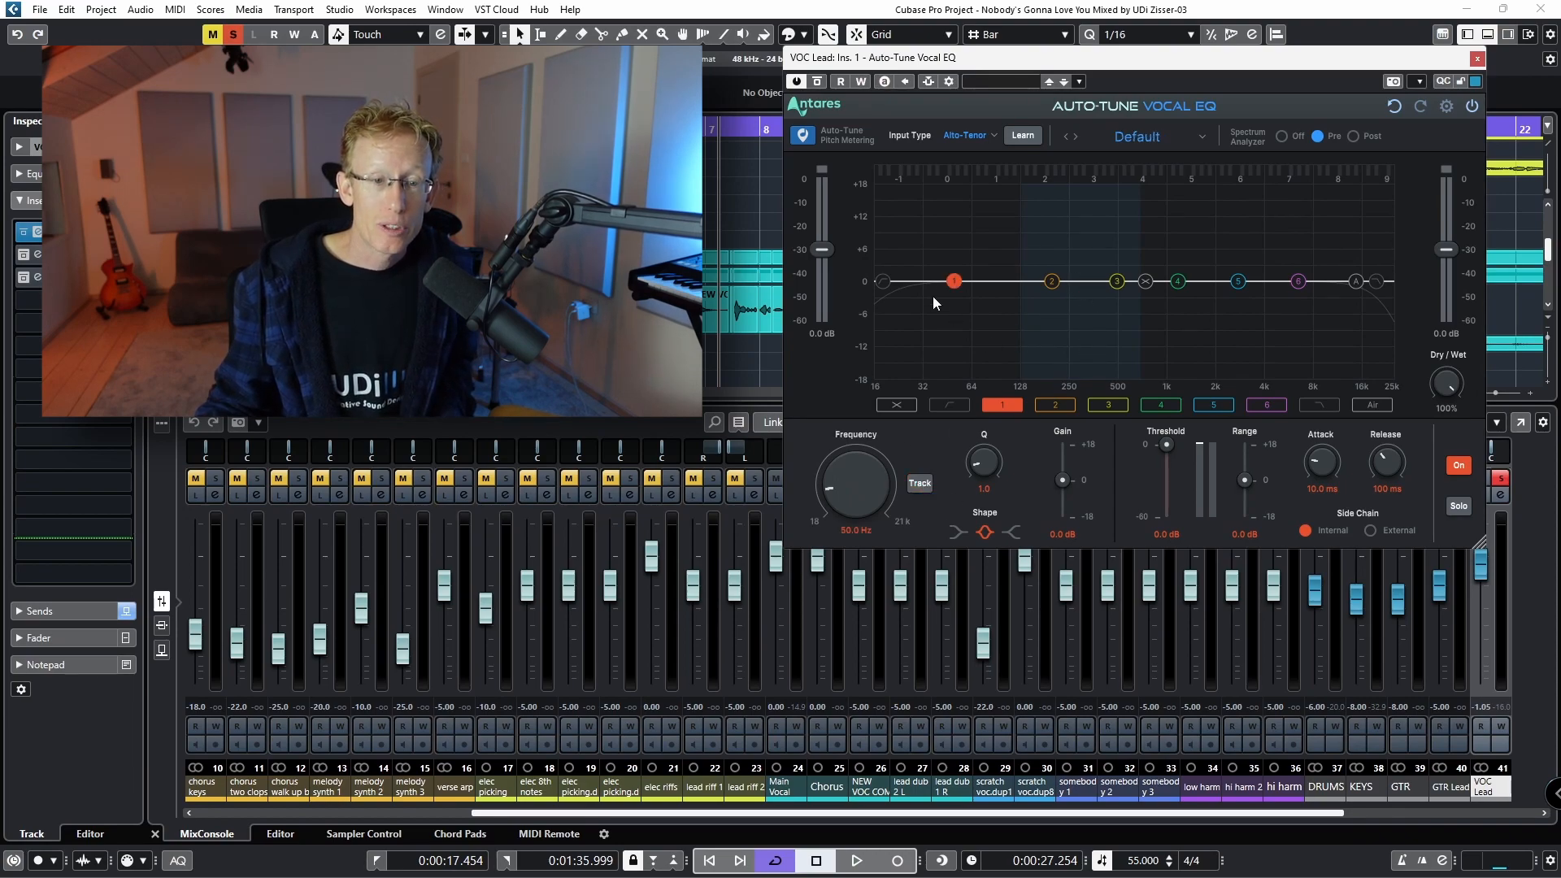
Boost EQ band 1 by 4.0 dB at about 63 Hz and make it track the vocal's pitch during playback.
mouse_move(953, 281)
mouse_down()
mouse_move(949, 267)
mouse_move(973, 261)
mouse_up()
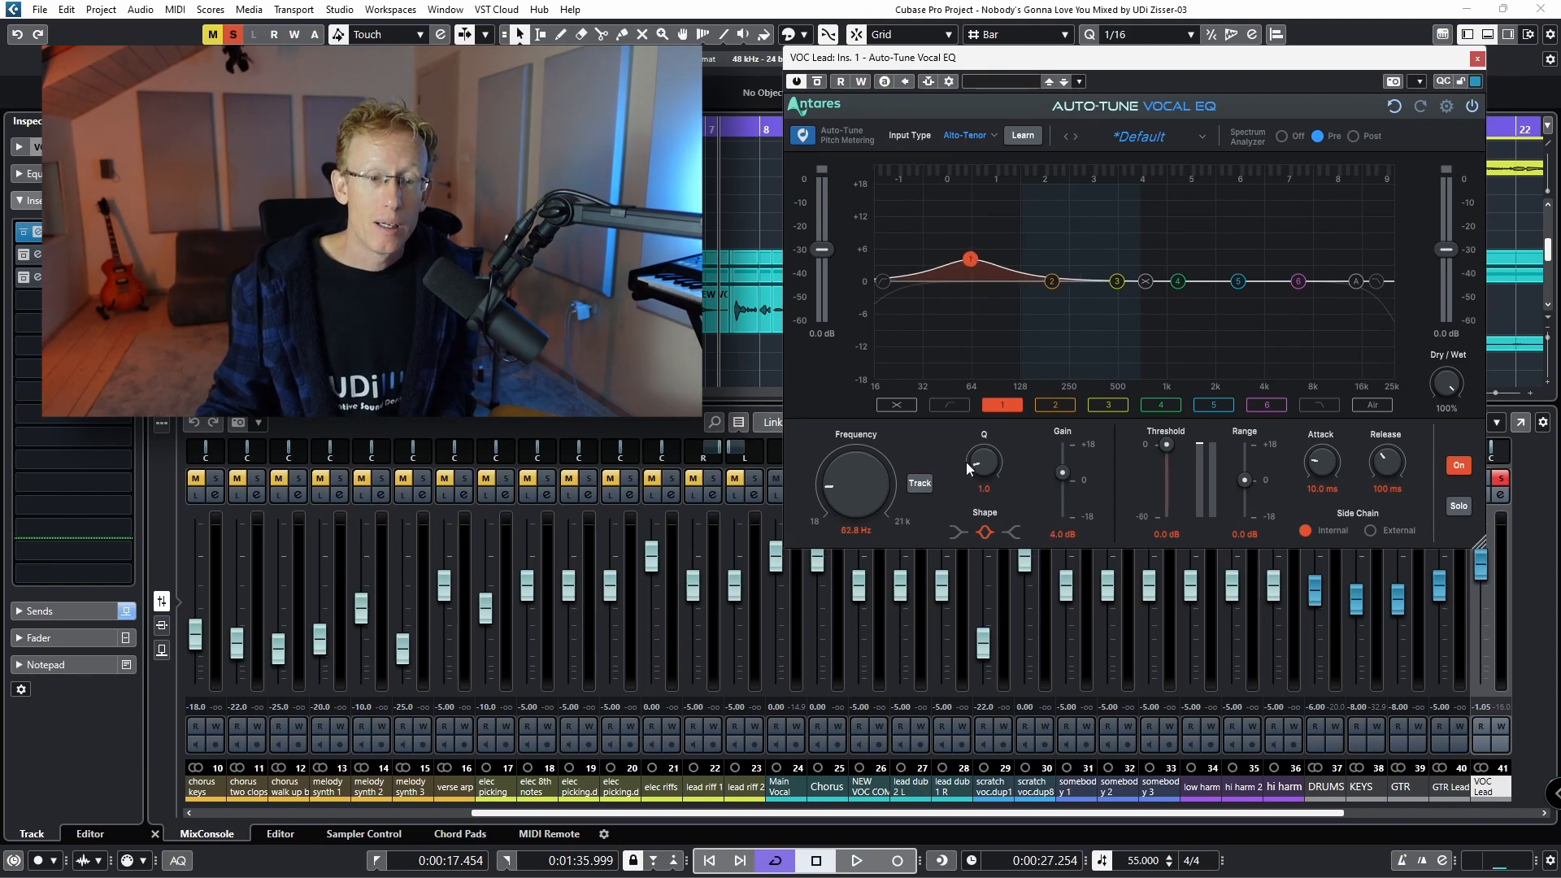
key(space)
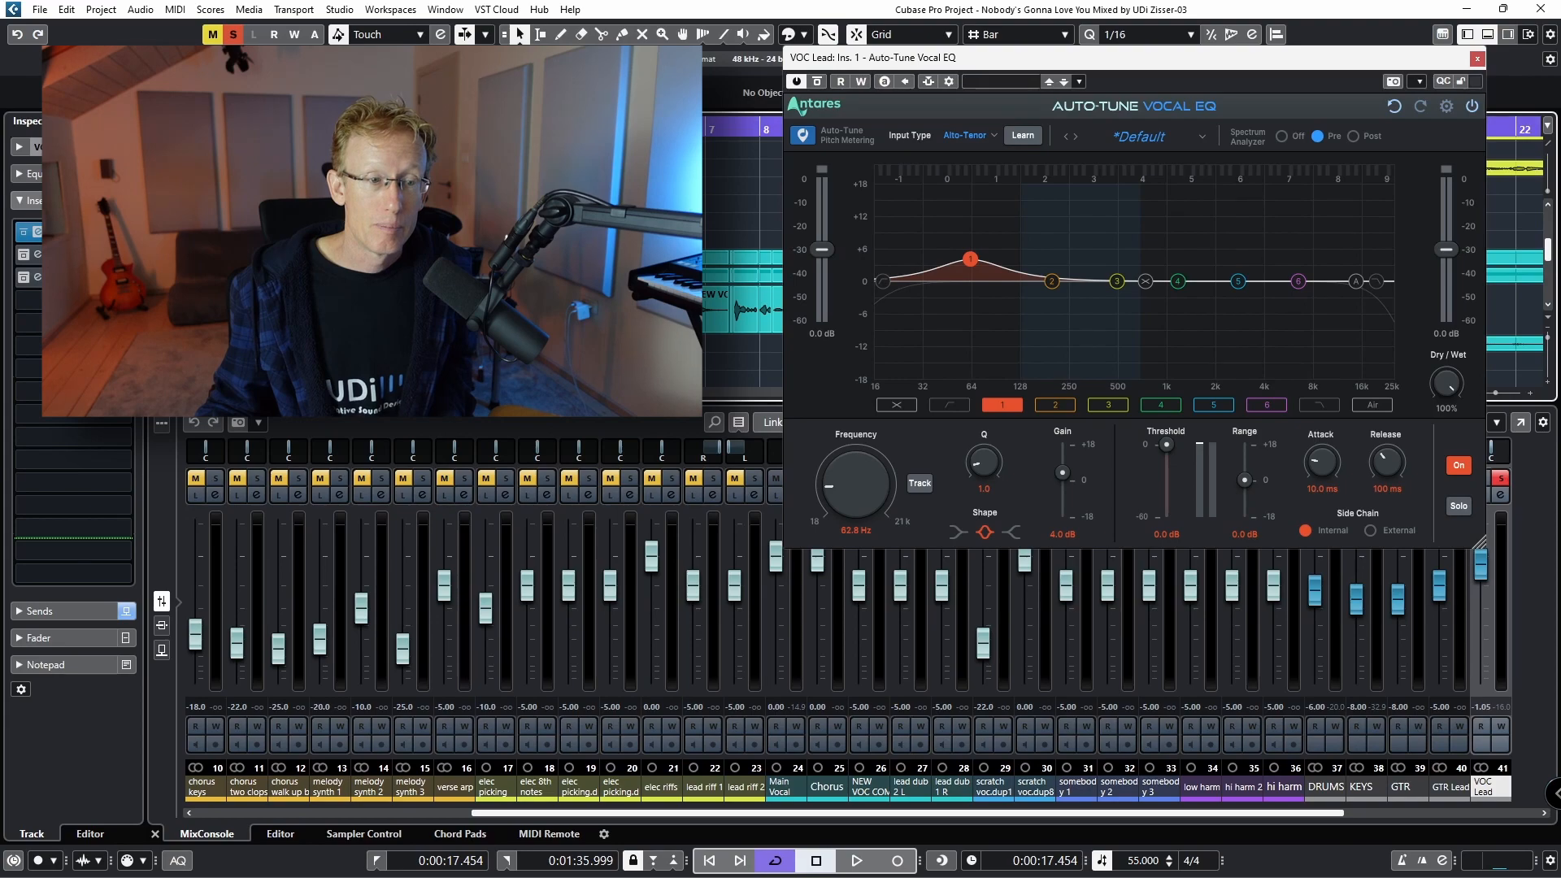
key(space)
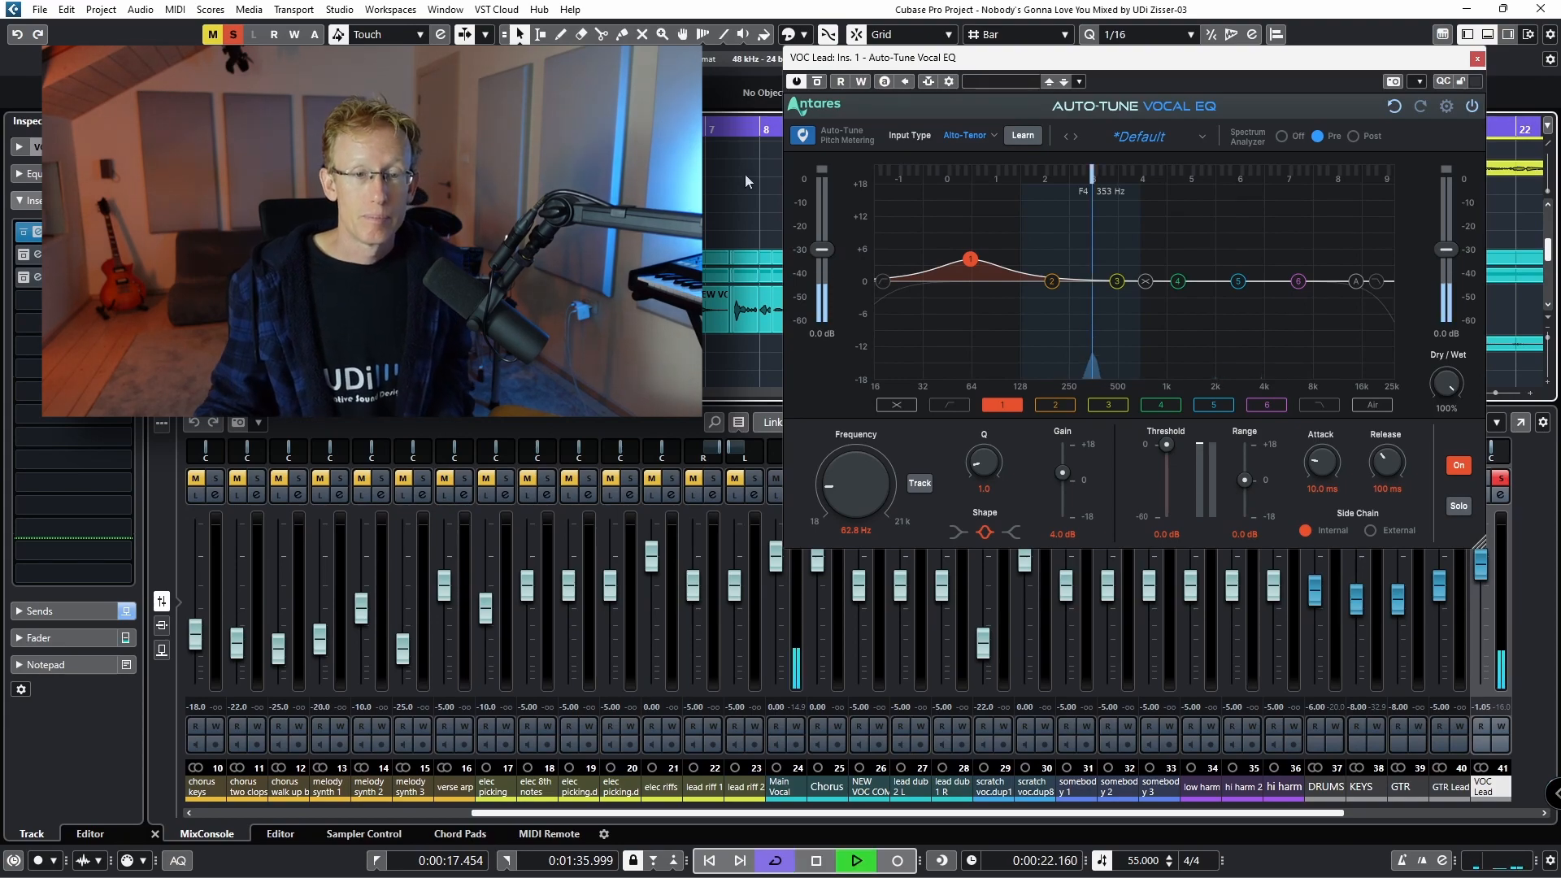
click(921, 484)
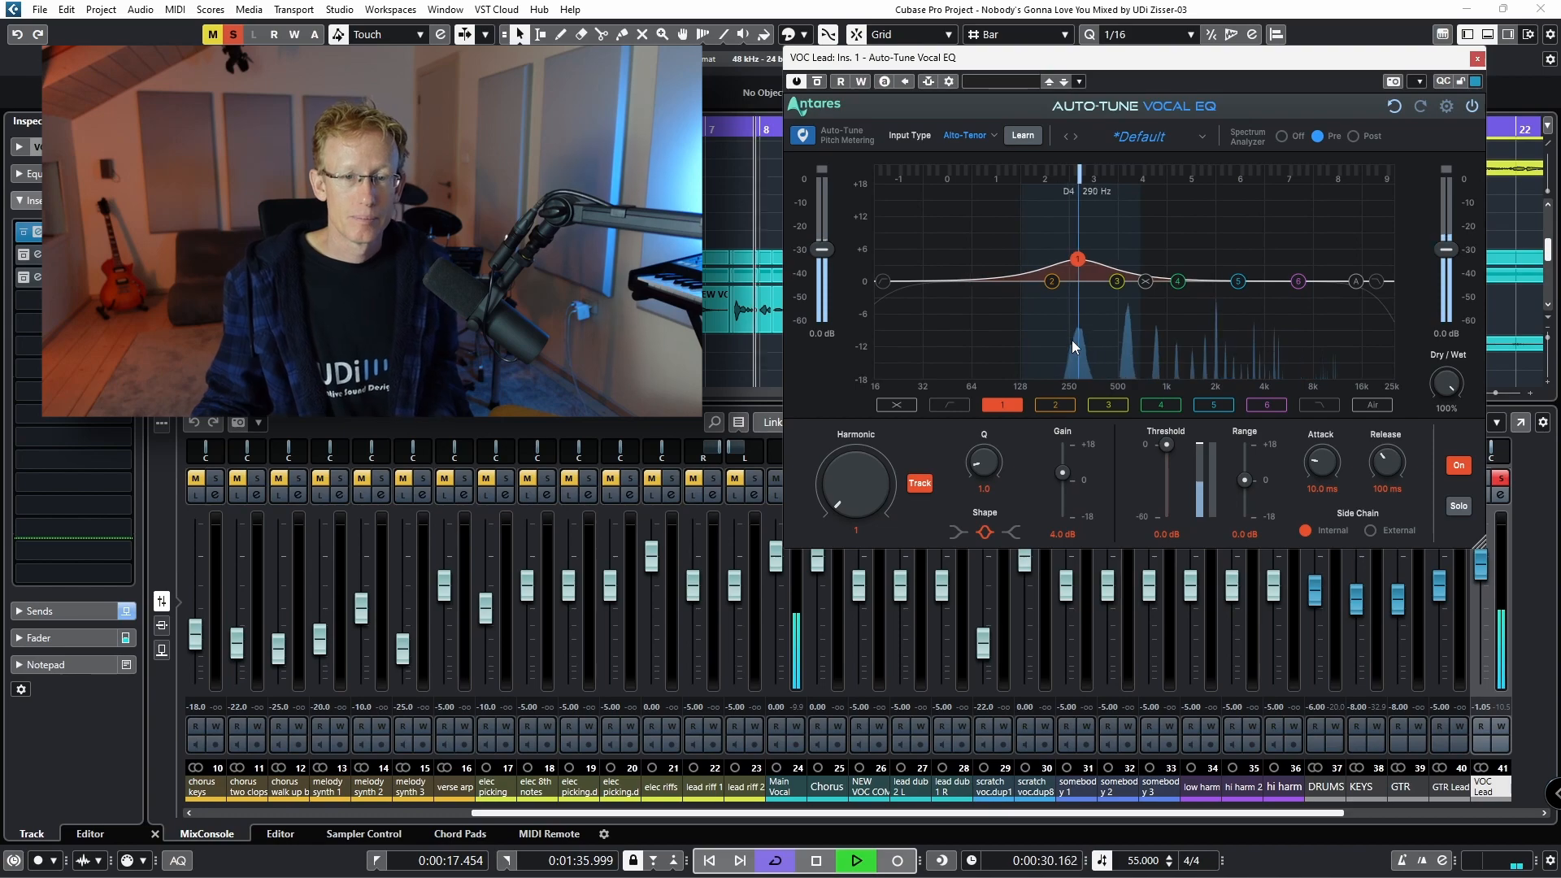
key(space)
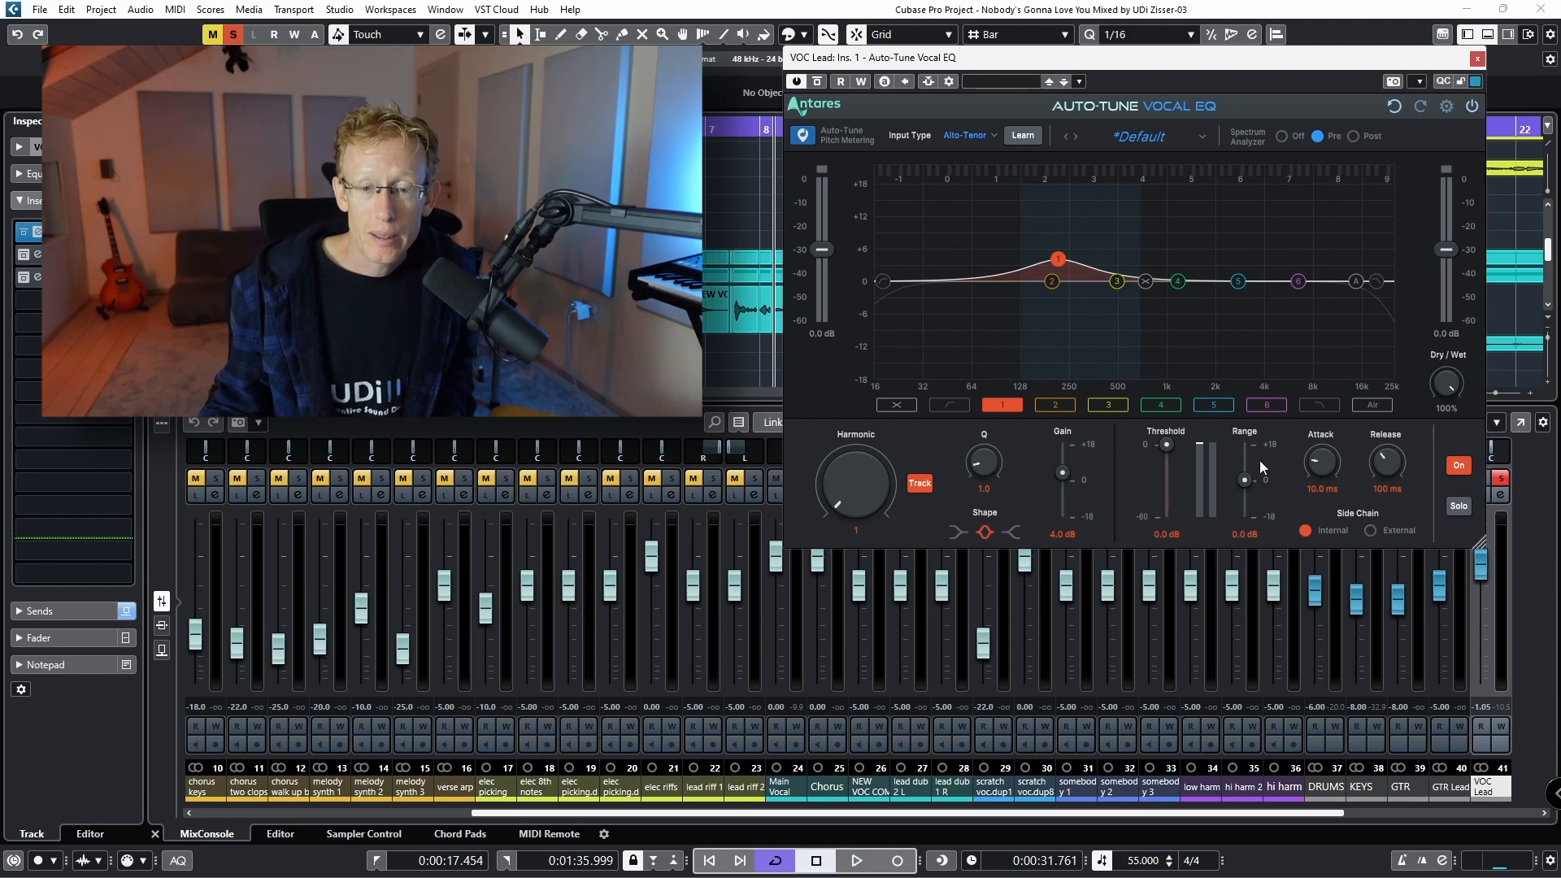
Set band 1's dynamic threshold to about -30.7 dB and range to about 10.1 dB during playback, and lower its gain.
drag(1168, 446, 1168, 461)
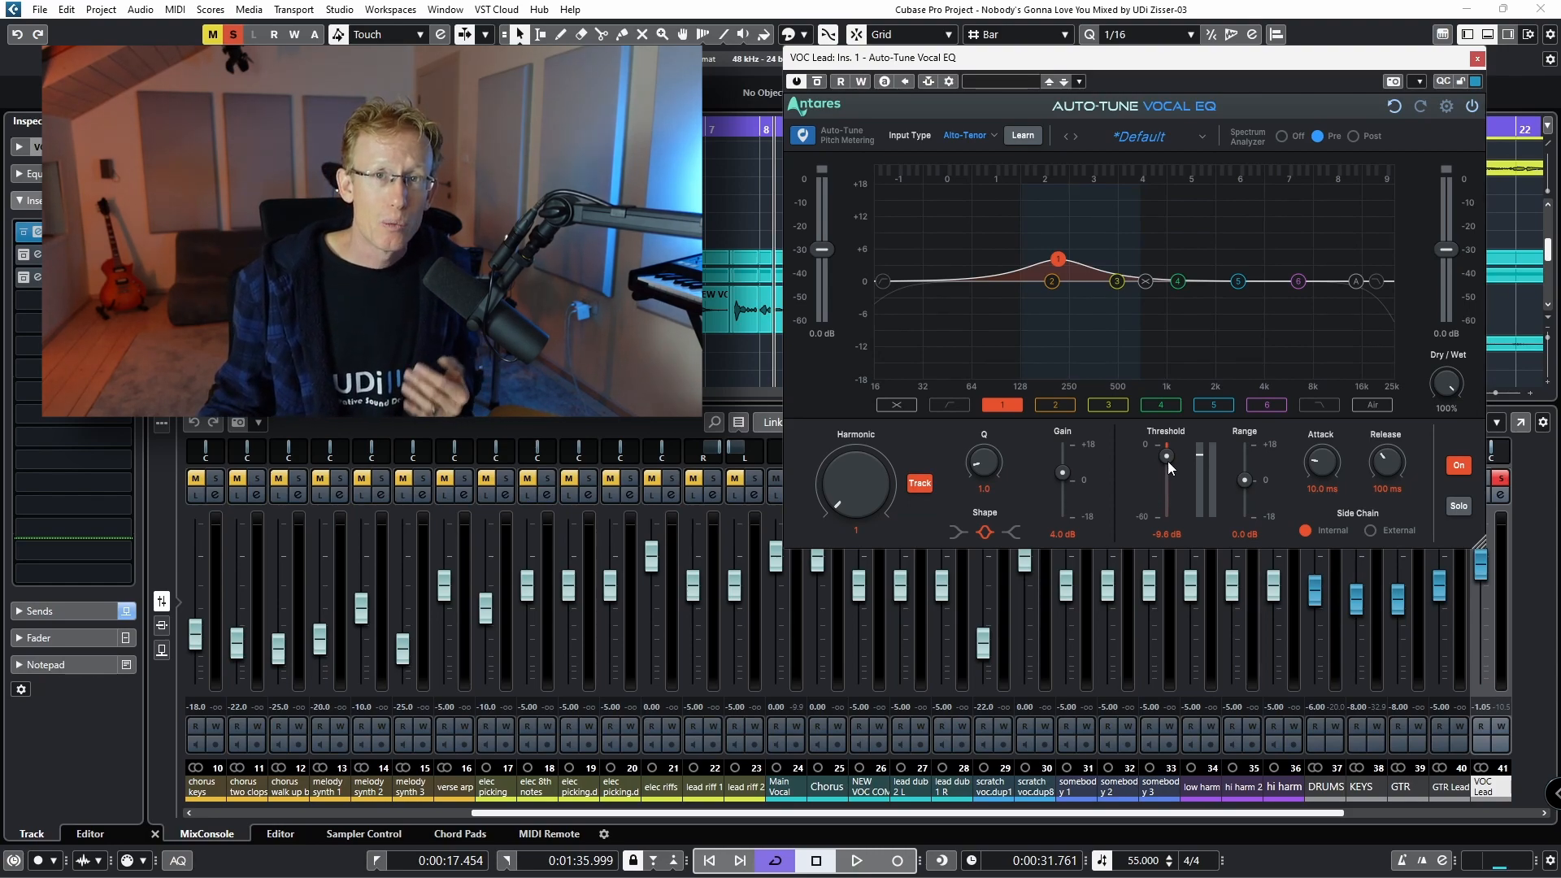
drag(1168, 461, 1168, 466)
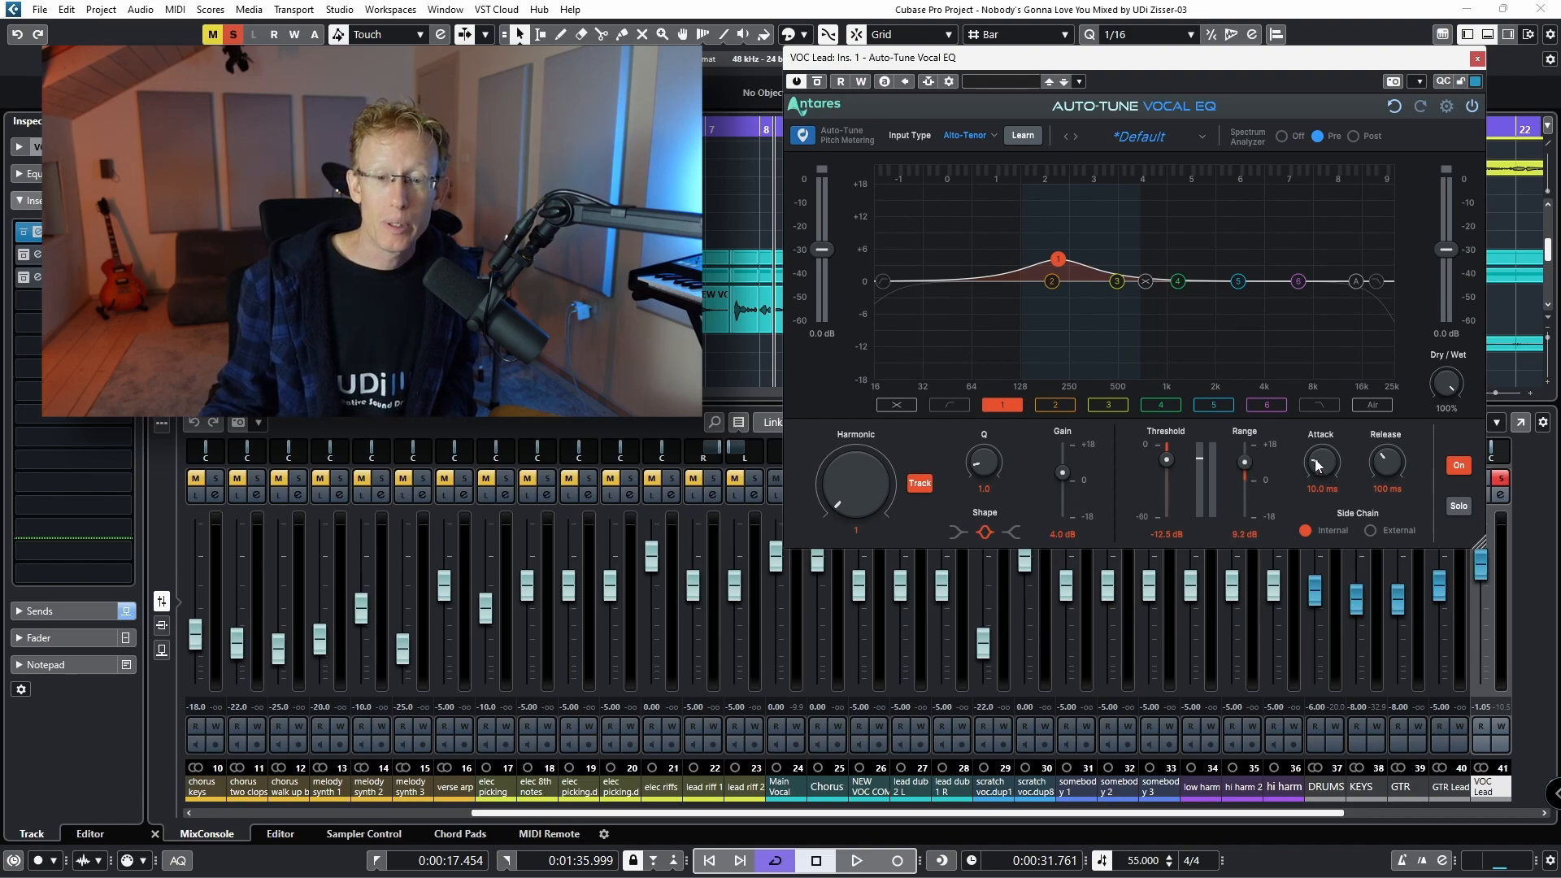
key(space)
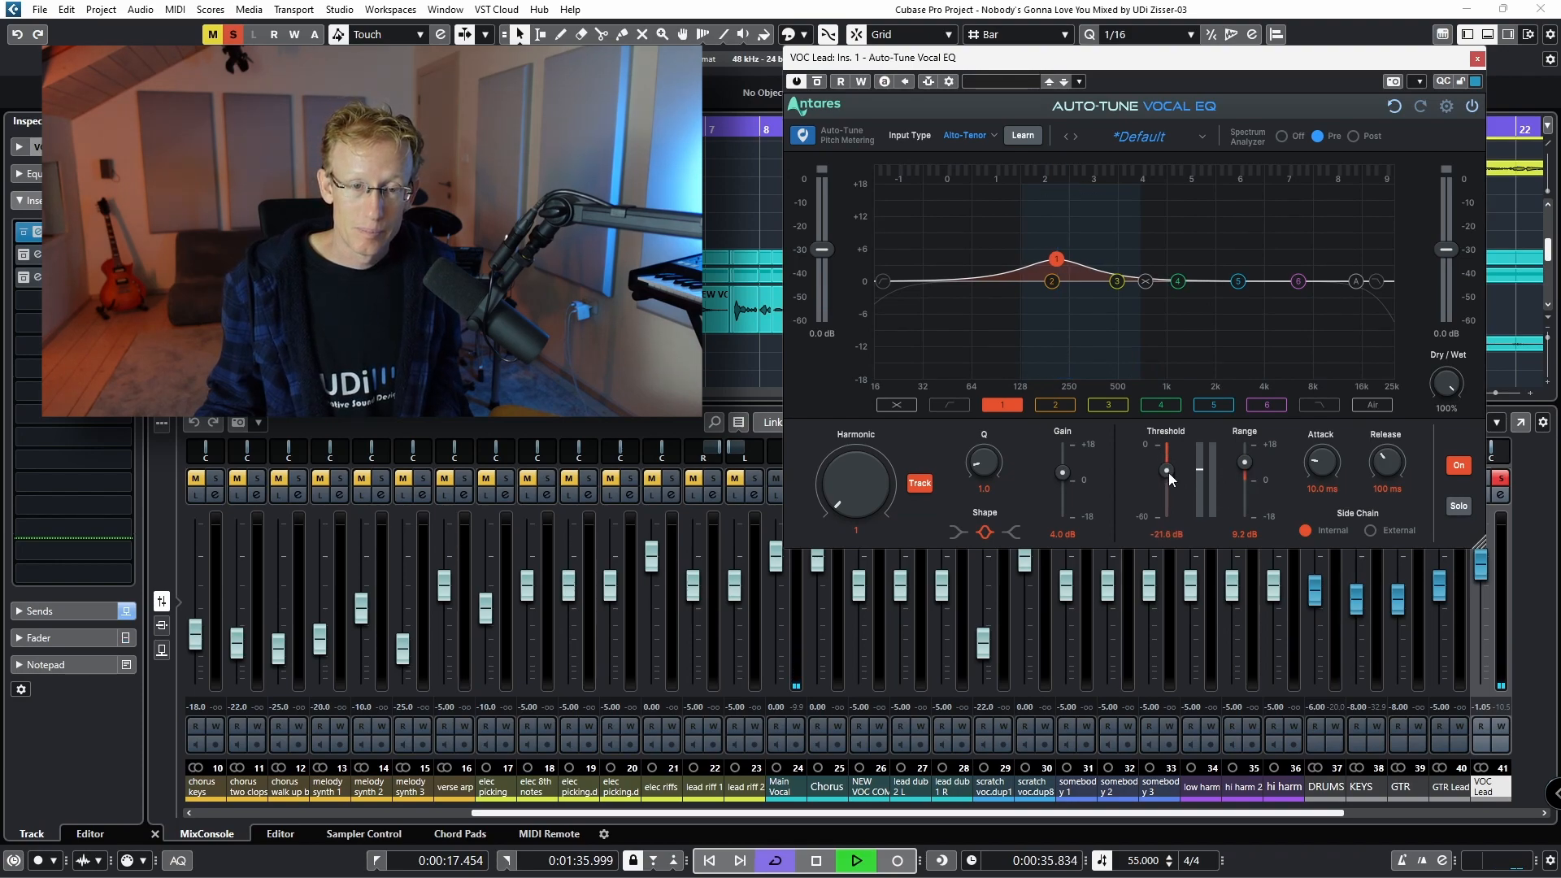
drag(1169, 474, 1169, 474)
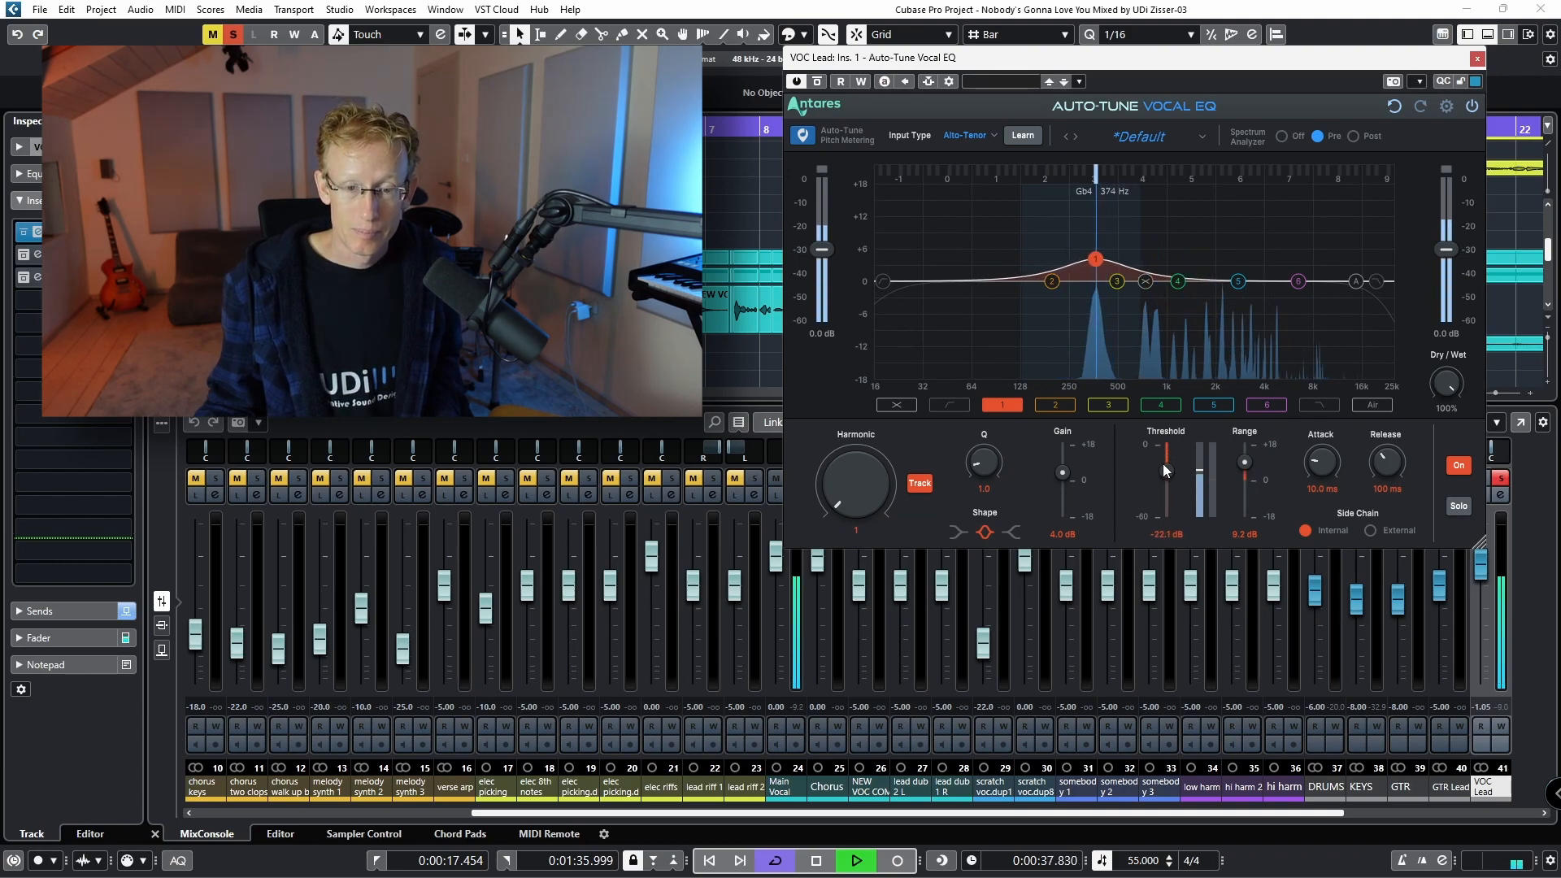
drag(1244, 462, 1168, 483)
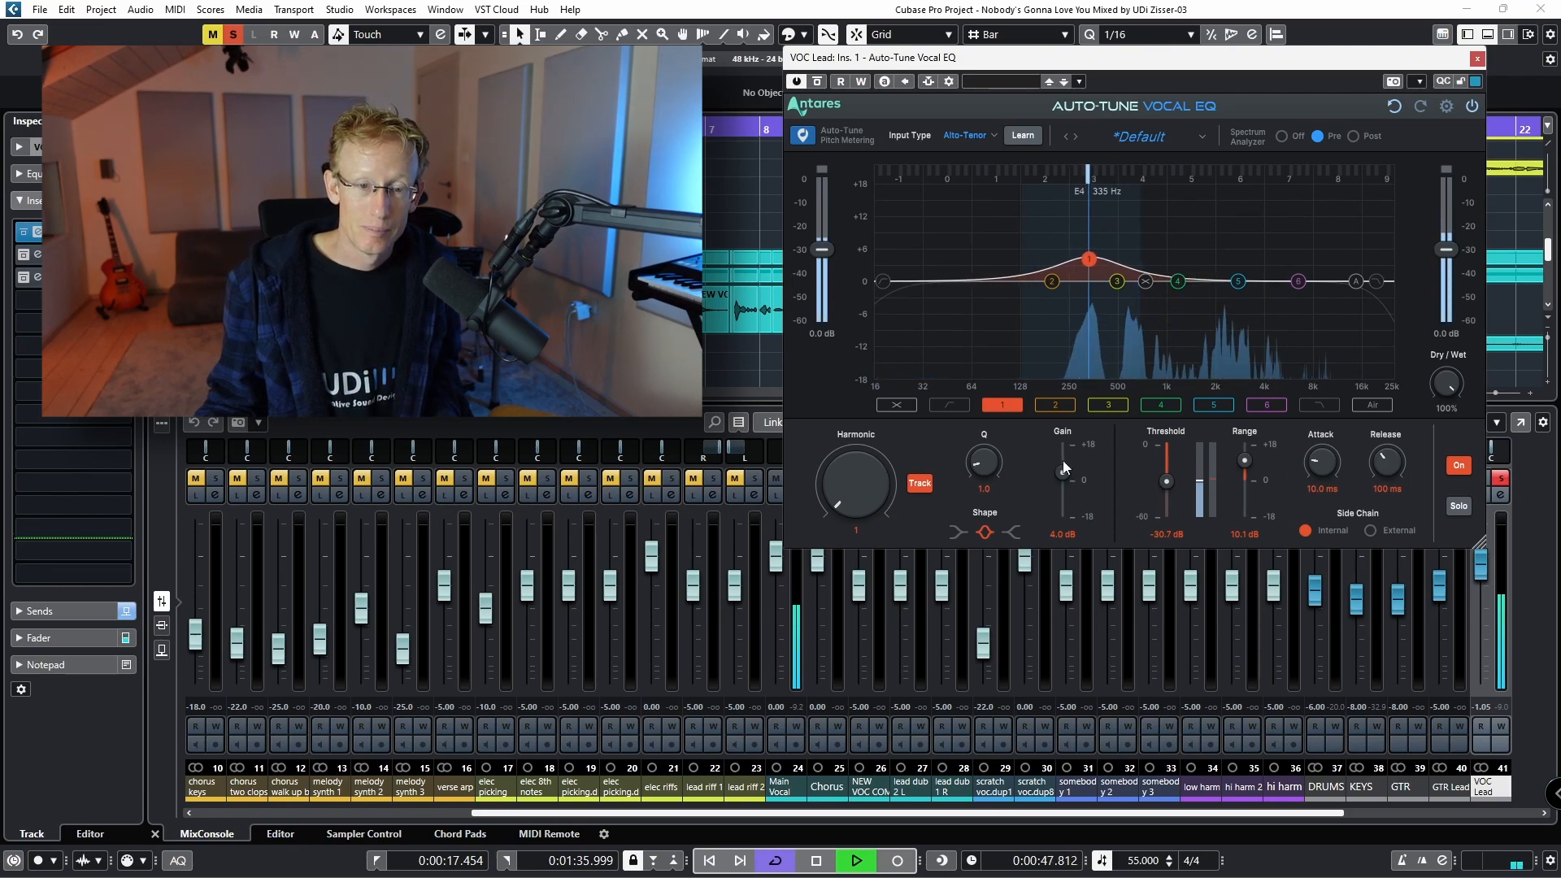
drag(1062, 460, 1063, 478)
key(space)
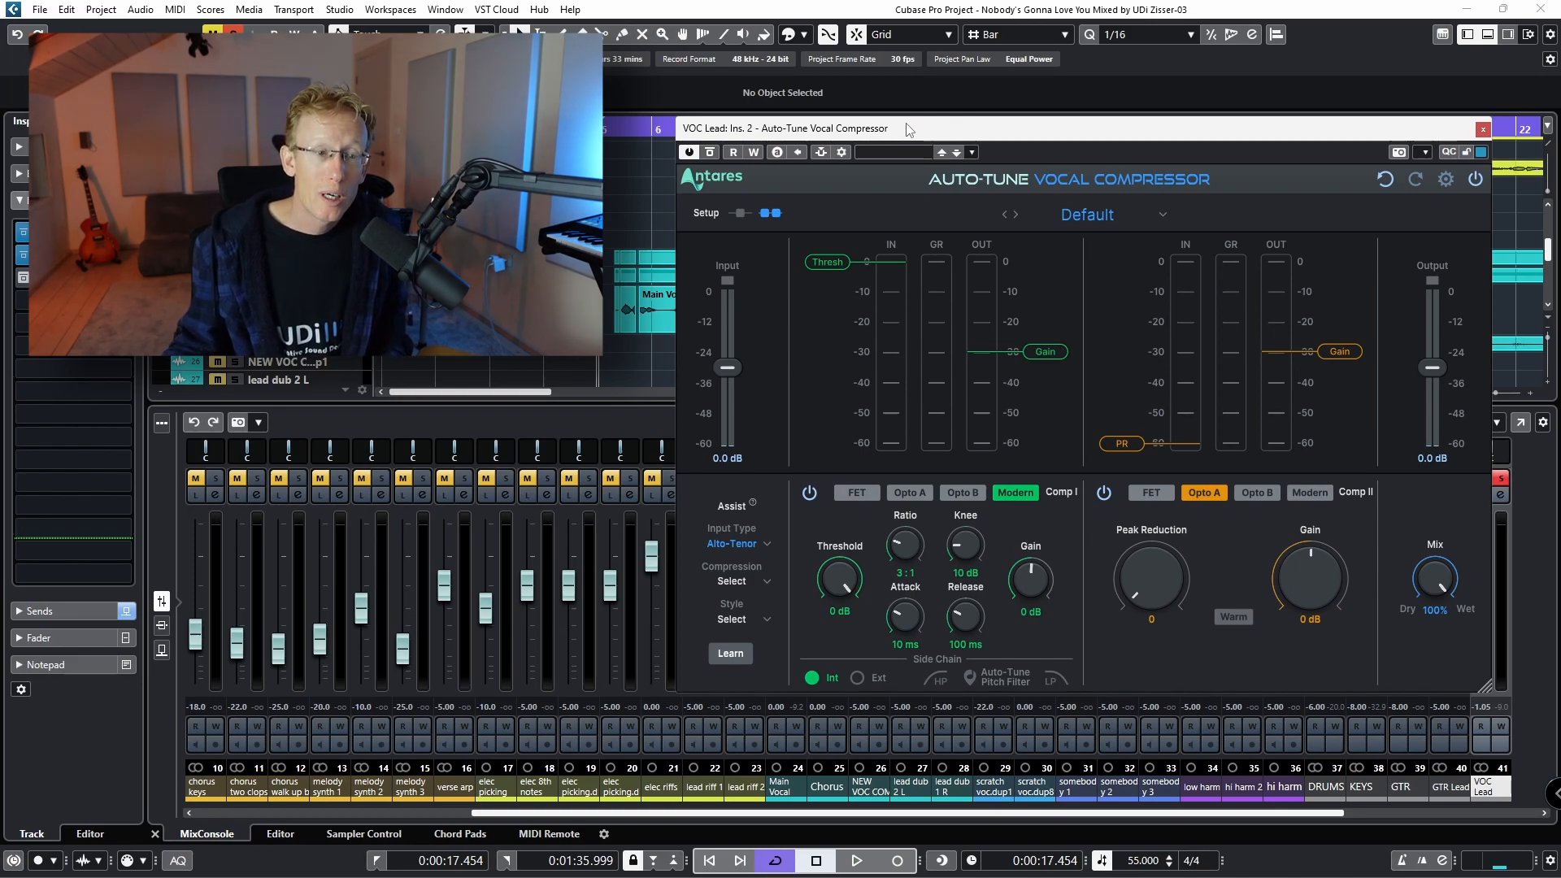
Try the single-compressor setup in the vocal compressor and return to the dual-compressor setup.
click(743, 213)
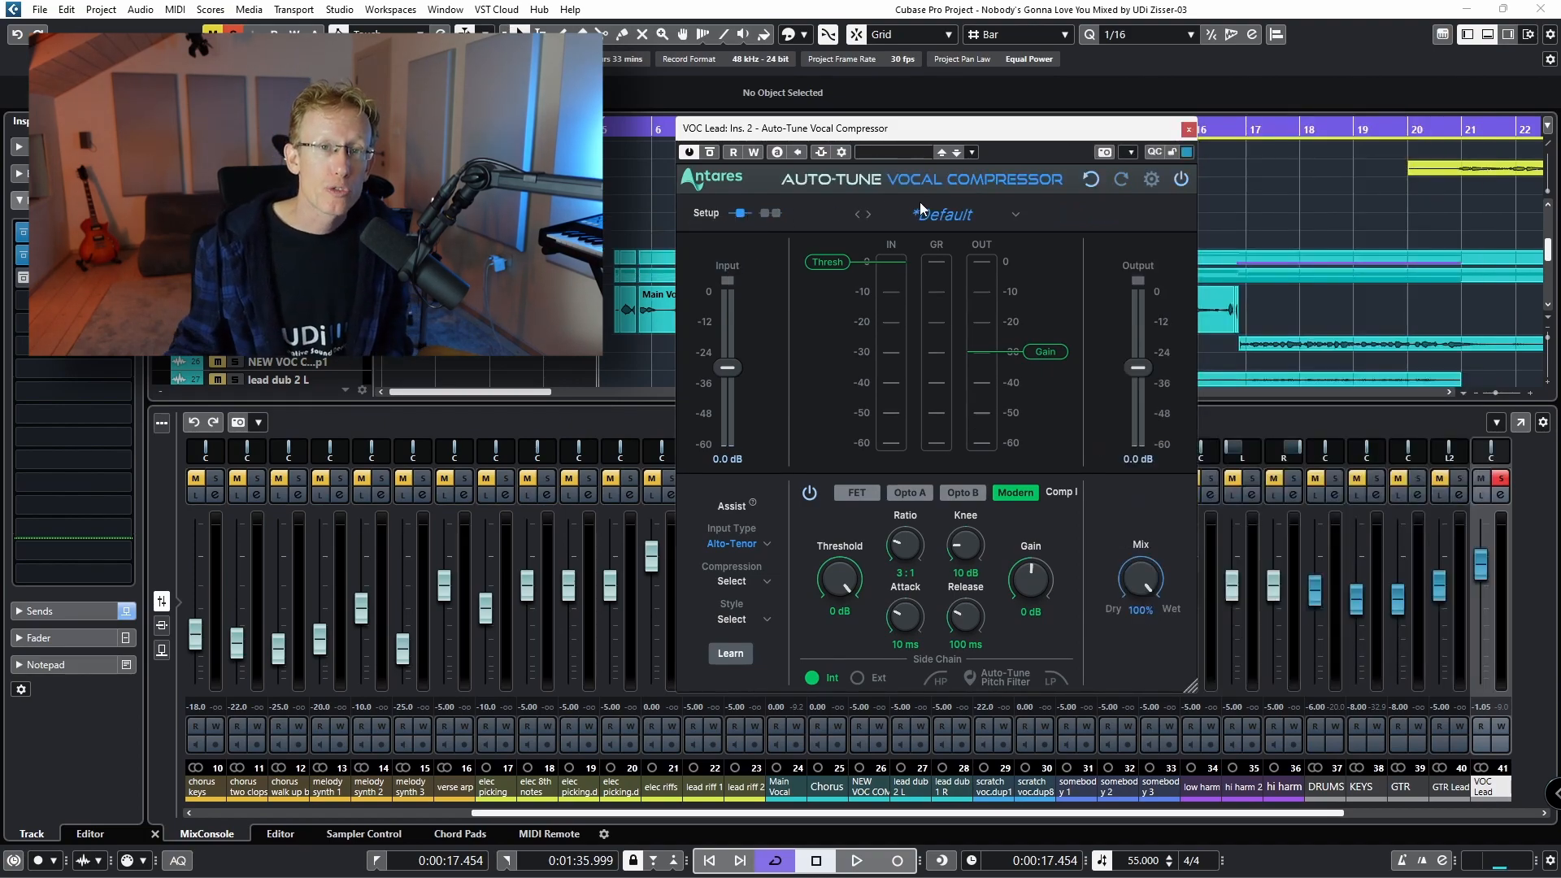
click(777, 212)
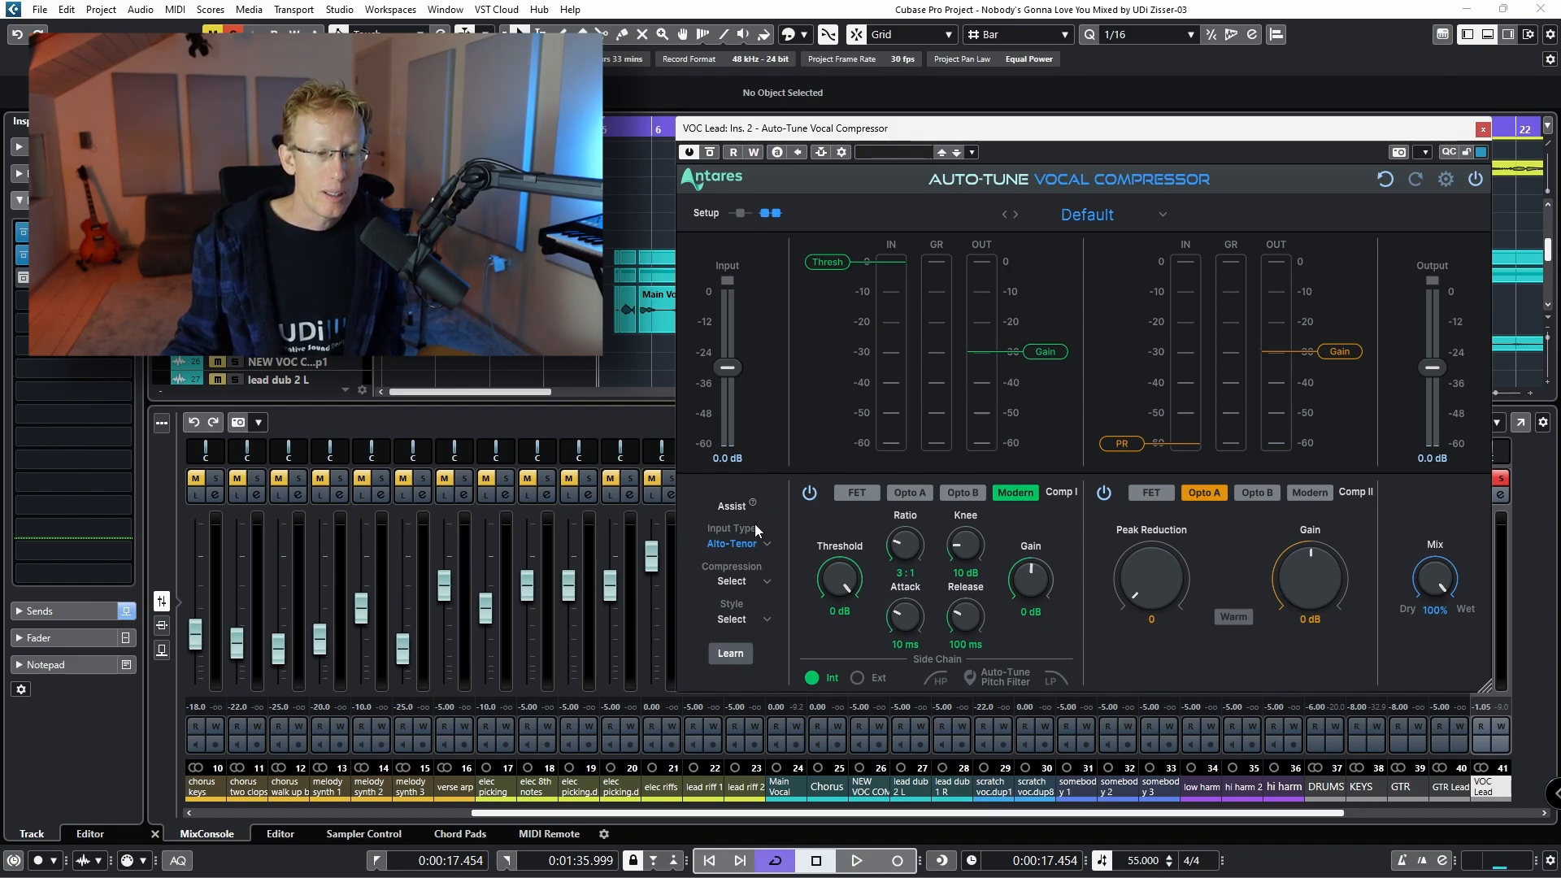
Set the vocal compressor assist to Minimal compression and the Warm & Full style.
click(743, 581)
click(752, 603)
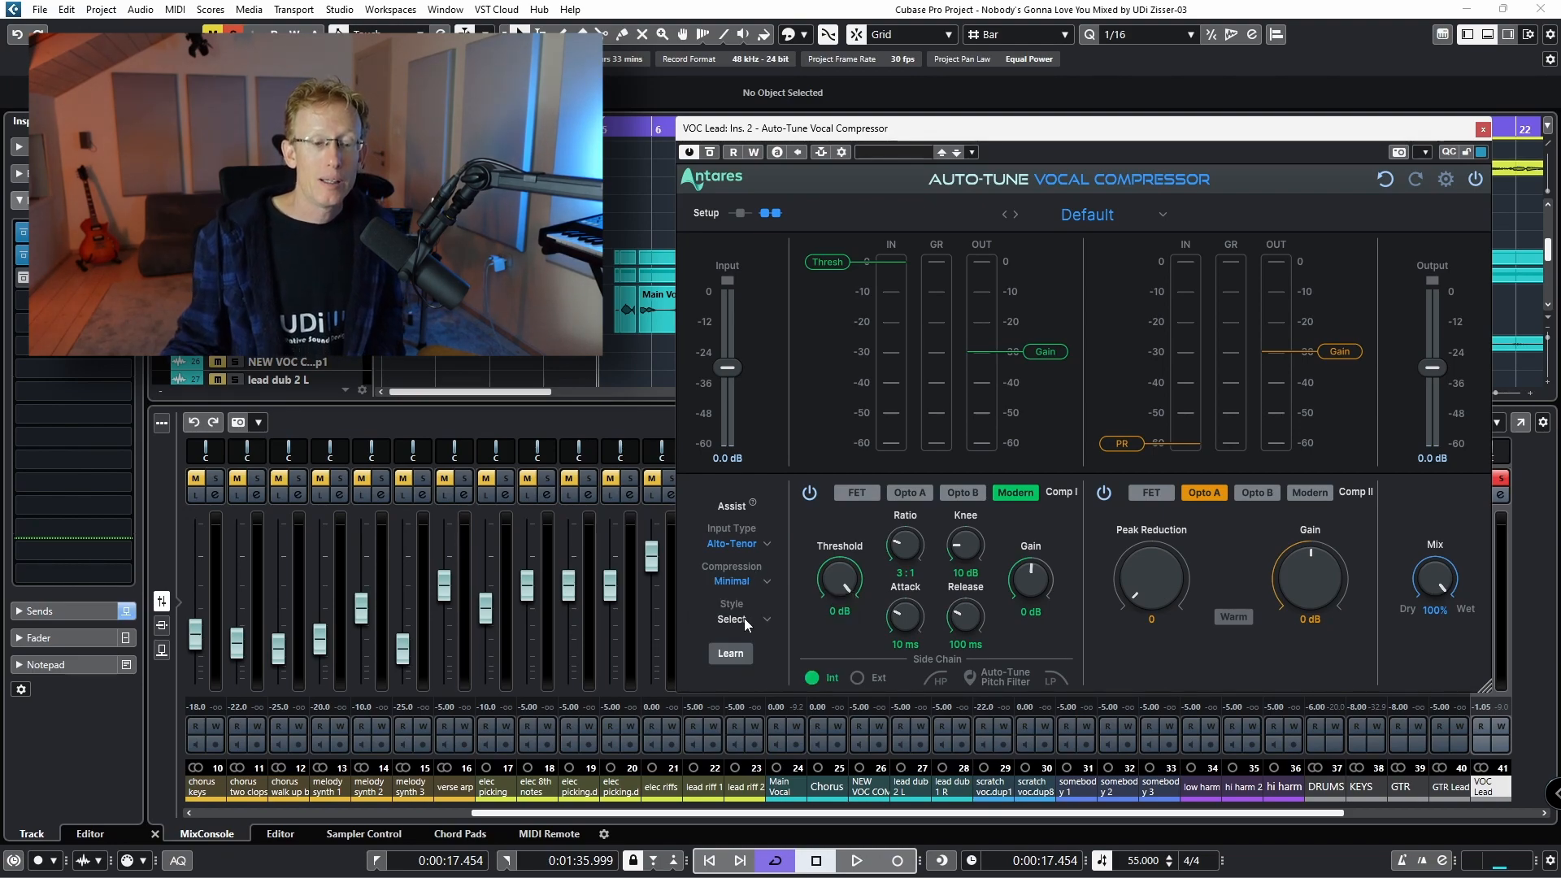
click(743, 618)
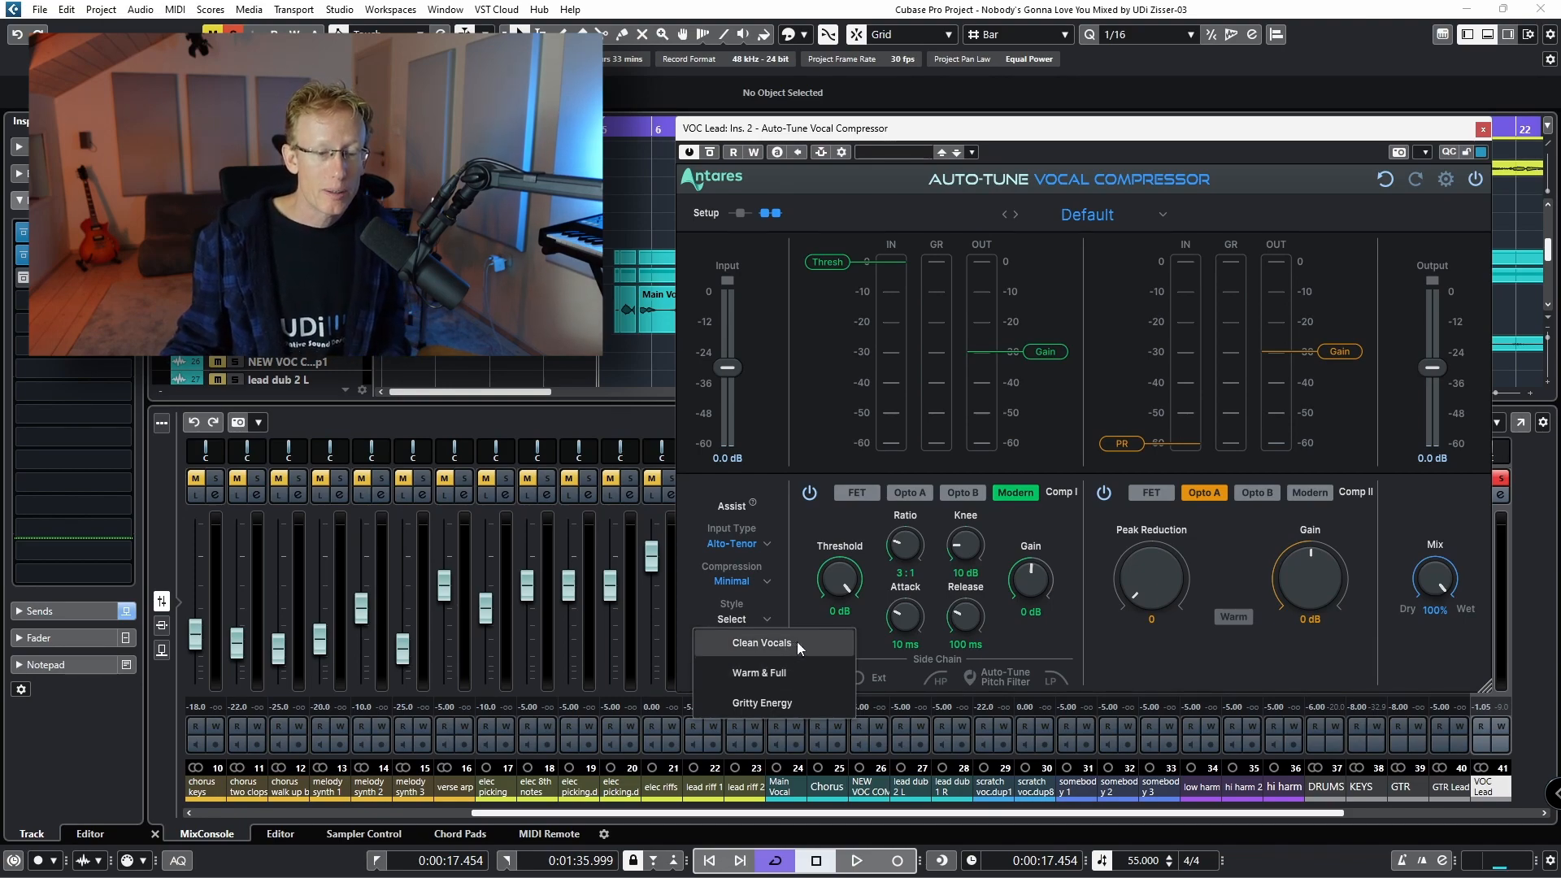
click(789, 669)
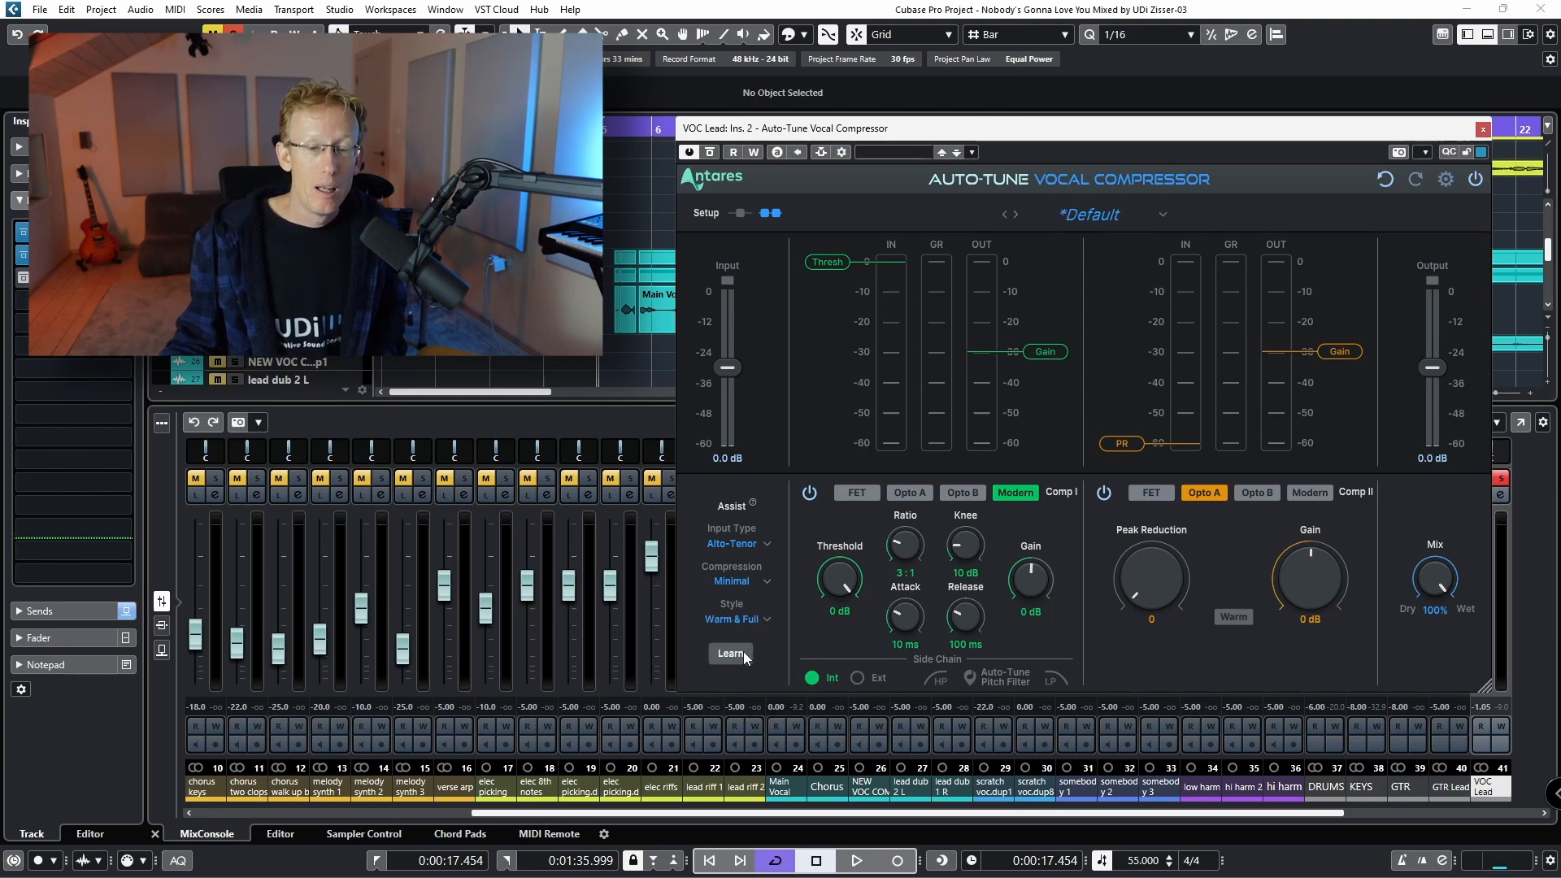
Let the compressor assist learn from the lead vocal's playback and apply its suggested settings to both compressors.
click(745, 657)
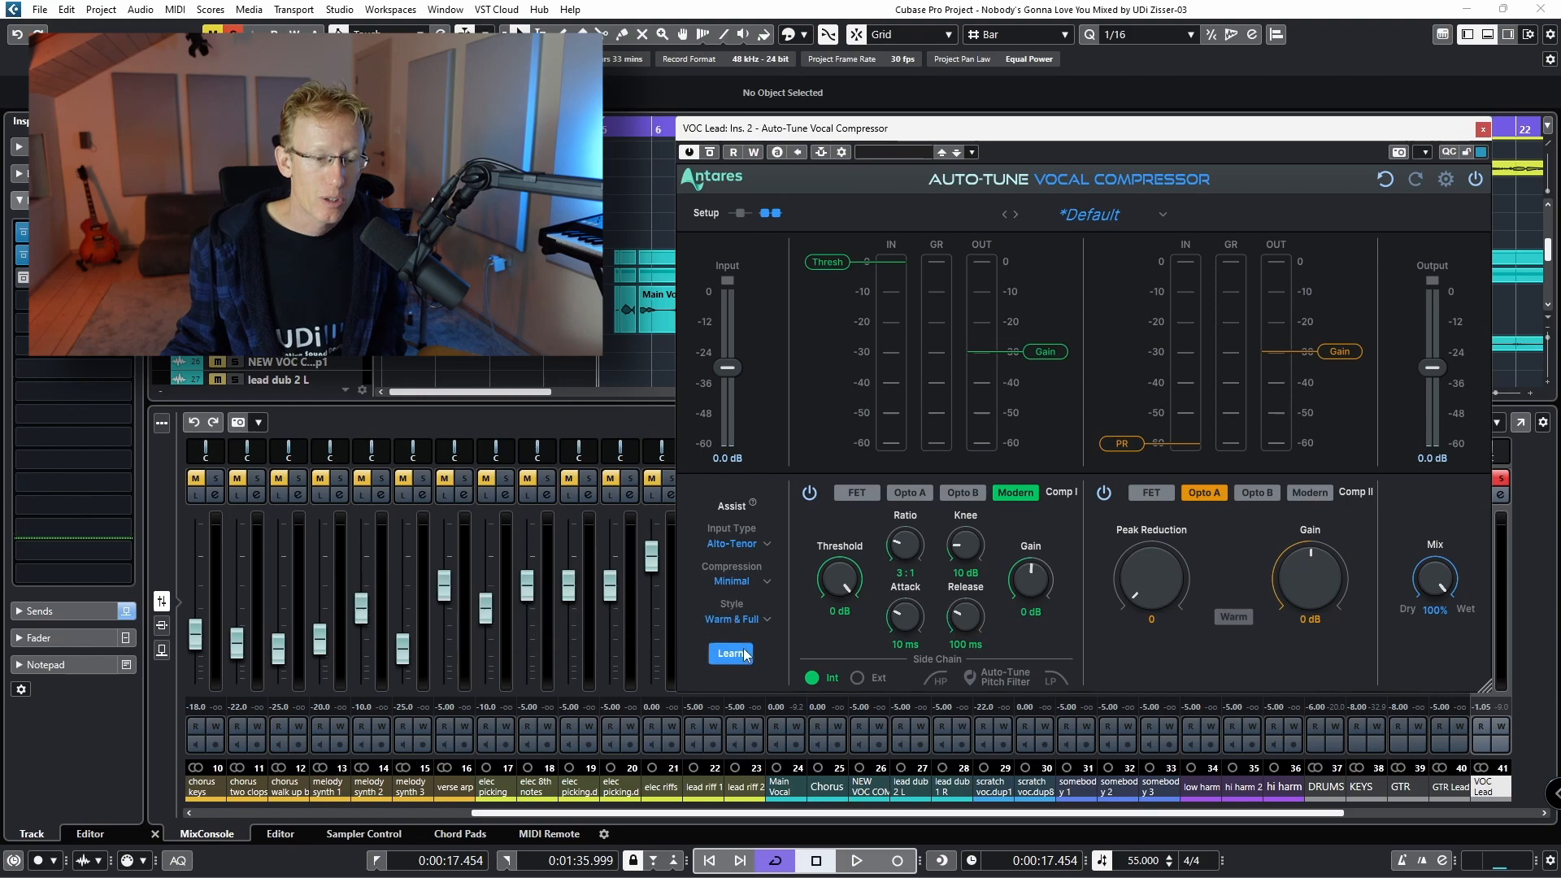
key(space)
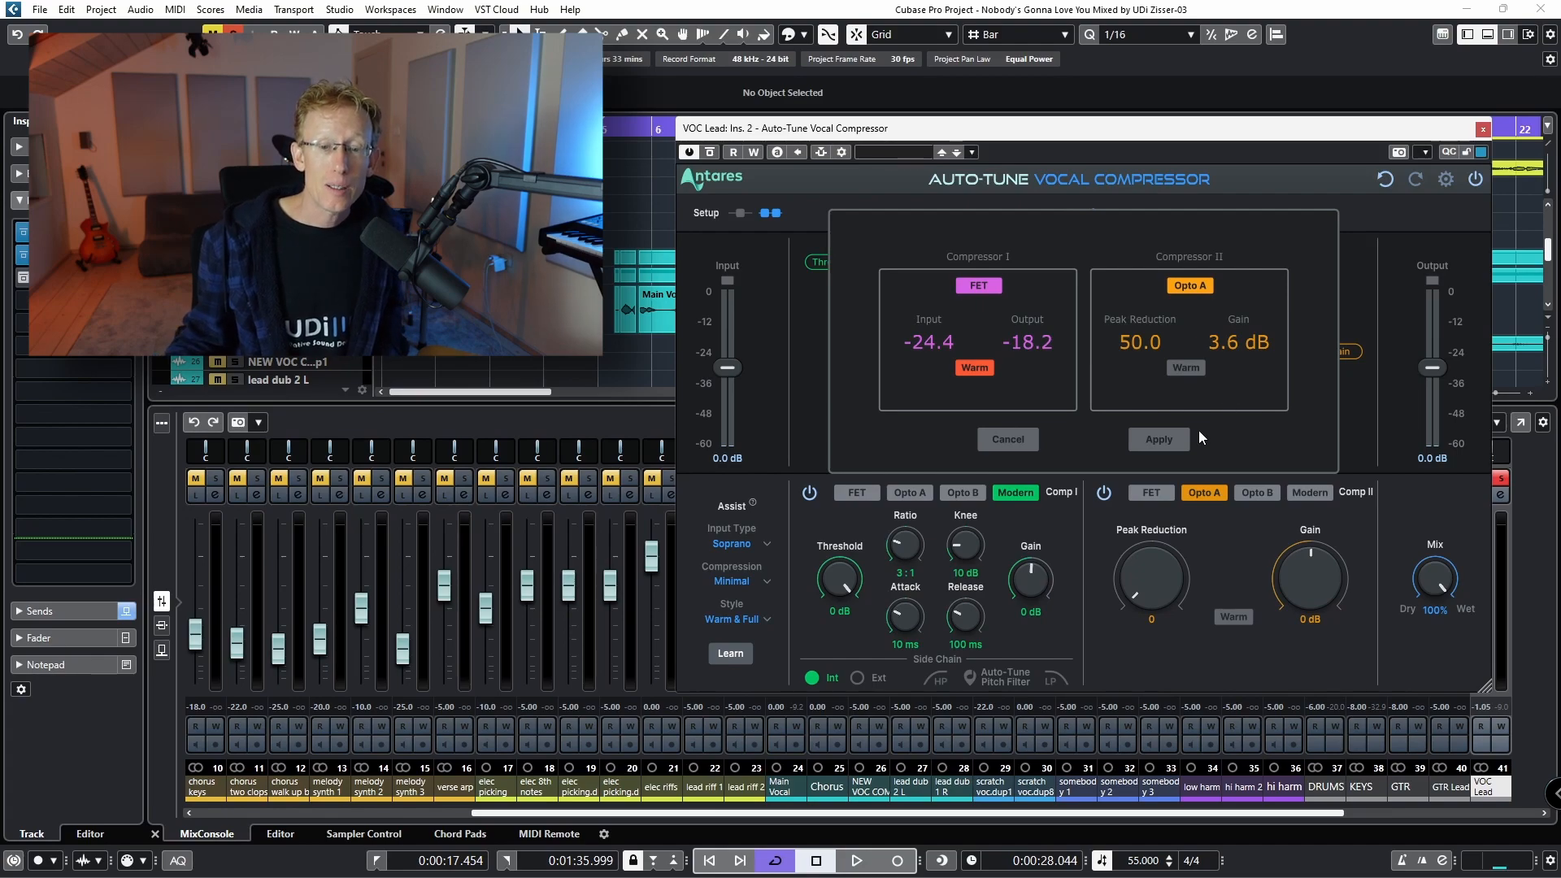
click(1179, 438)
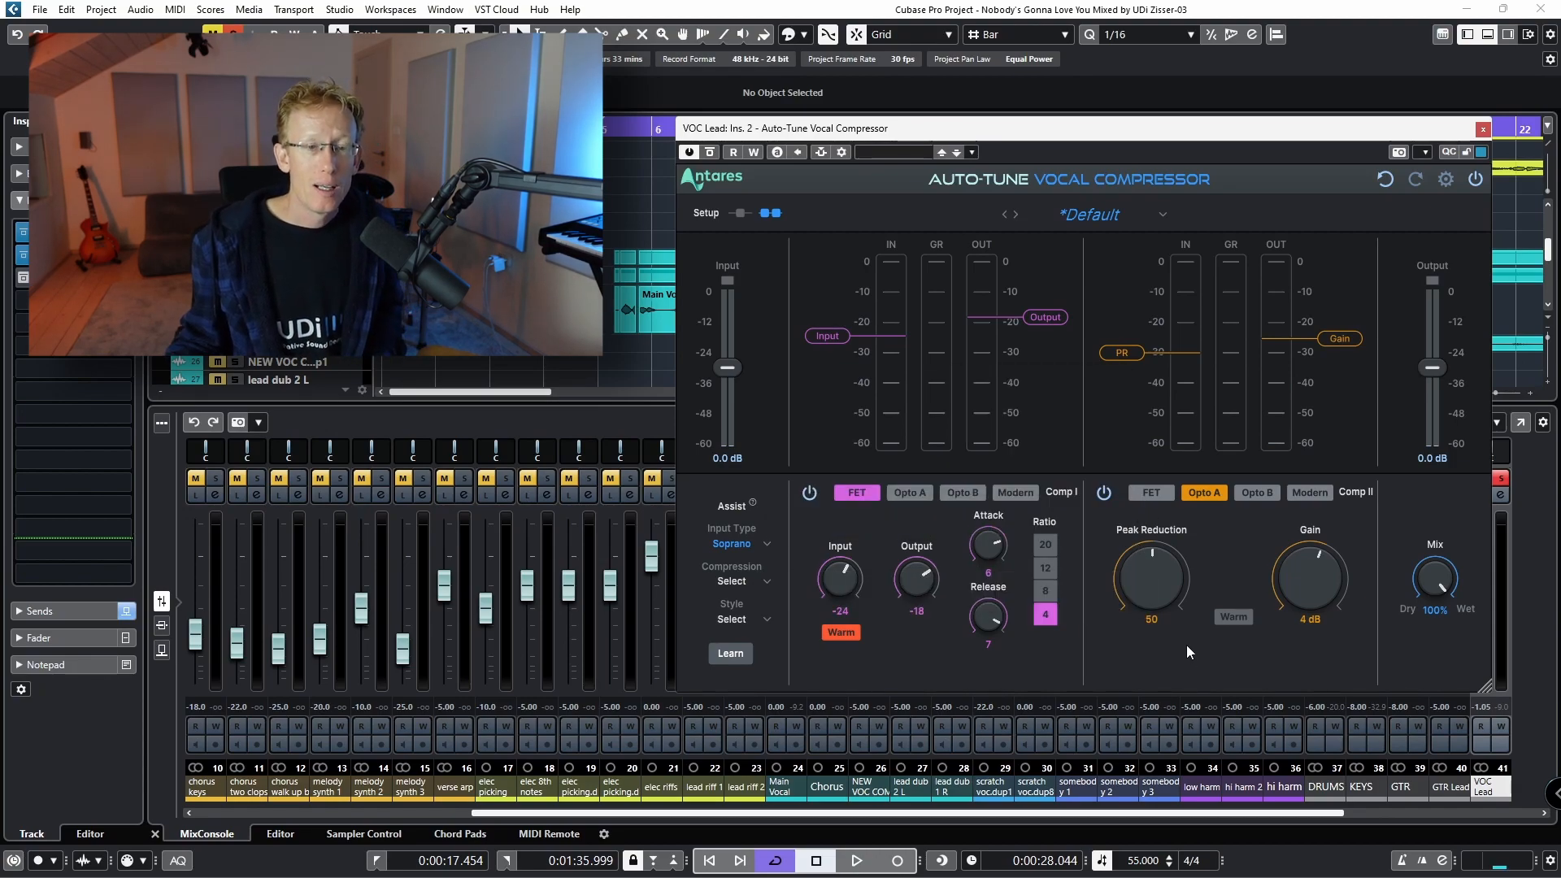
Listen to the compressed lead vocal in solo and within the full mix, and restore the solo.
key(space)
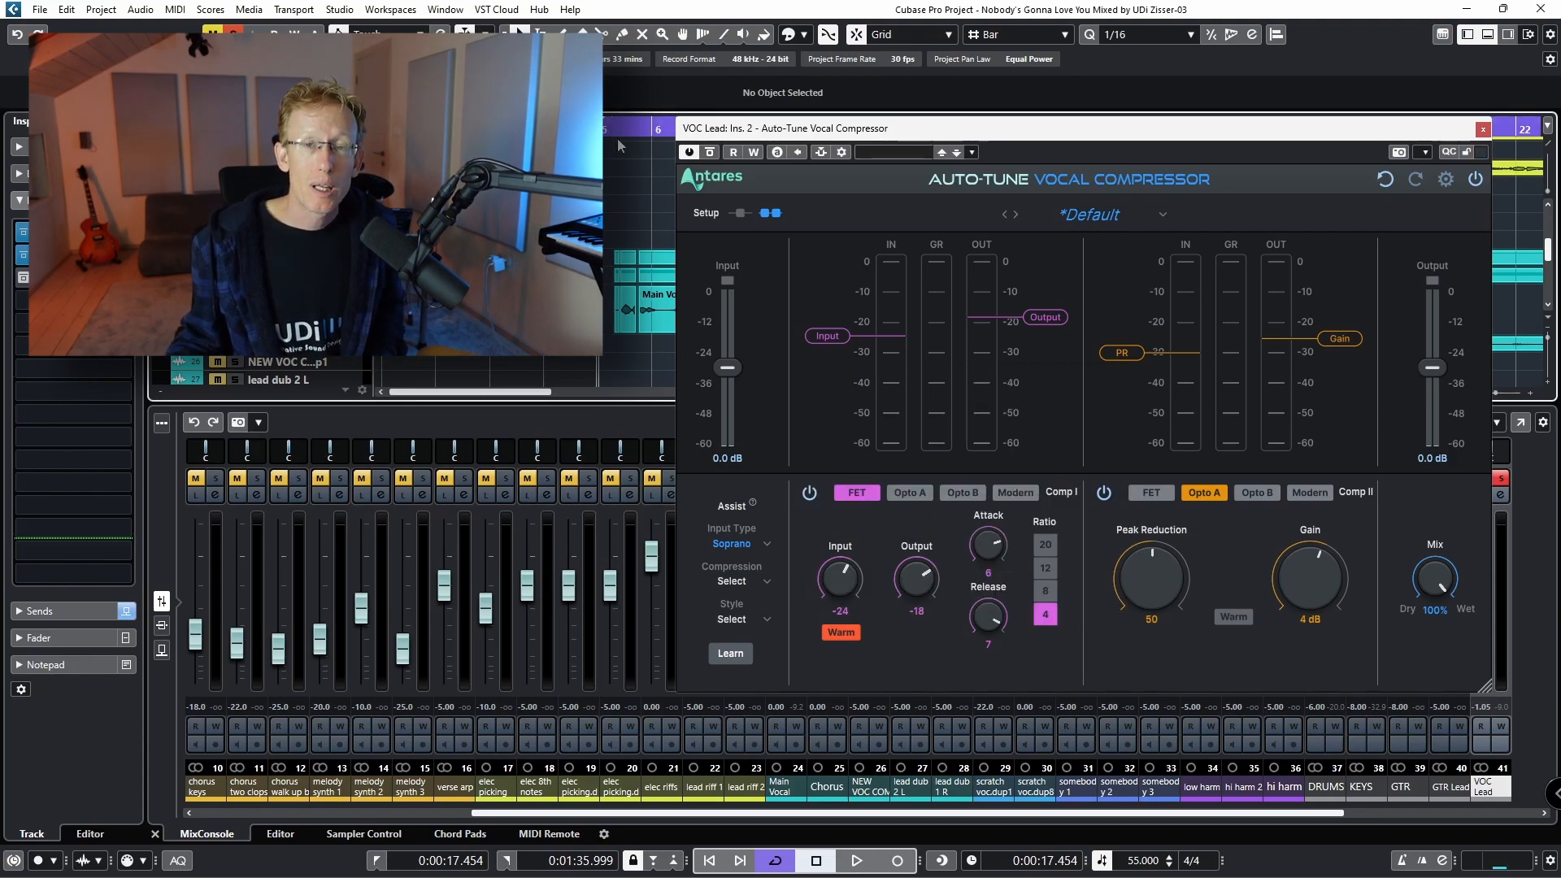
key(space)
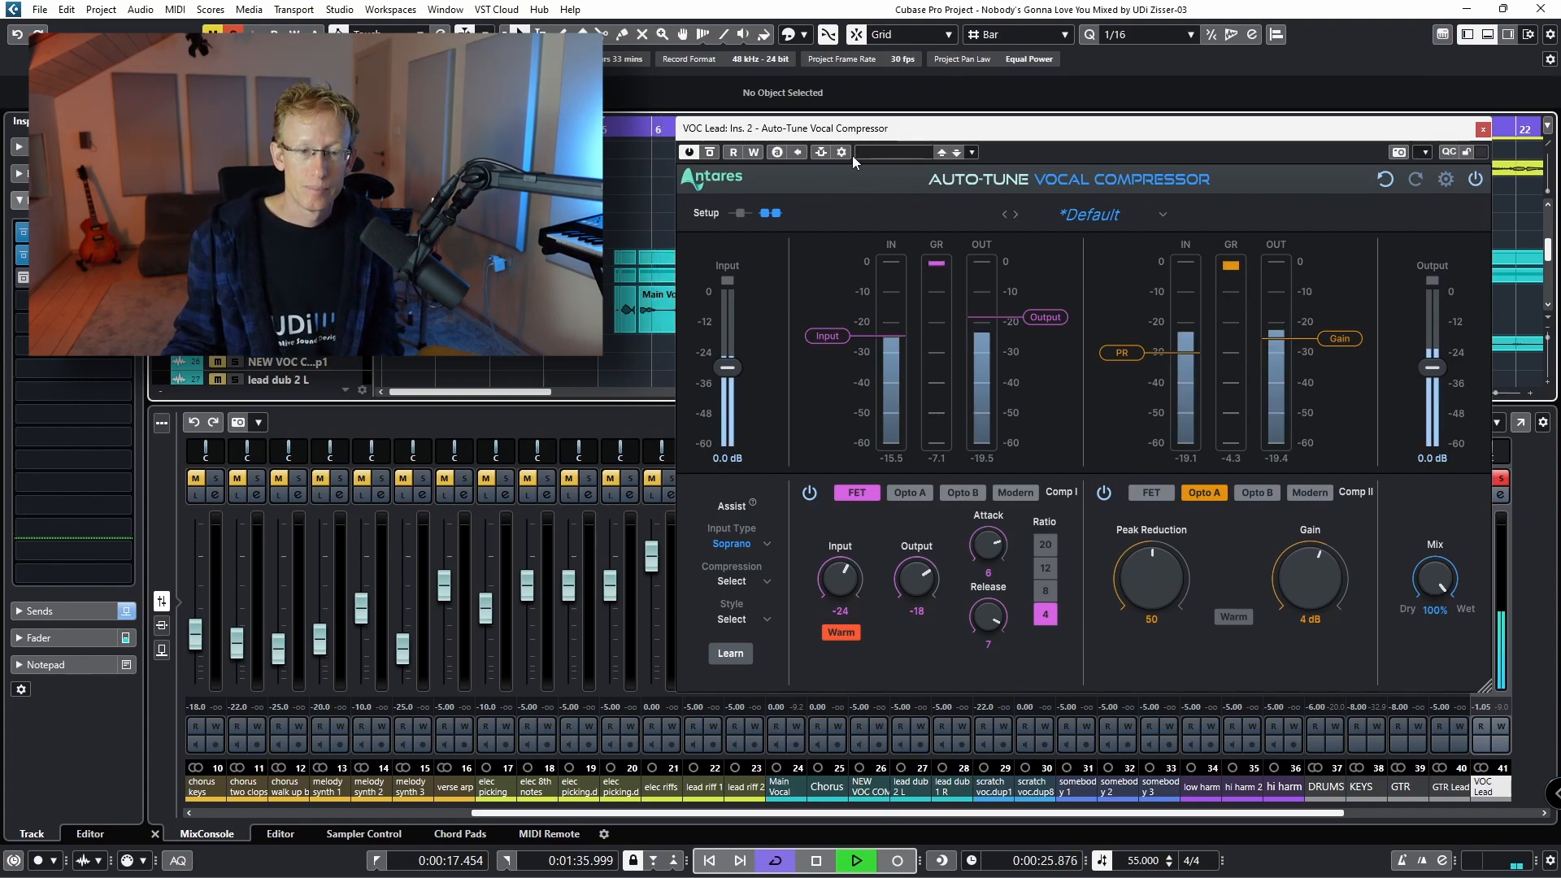
key(s)
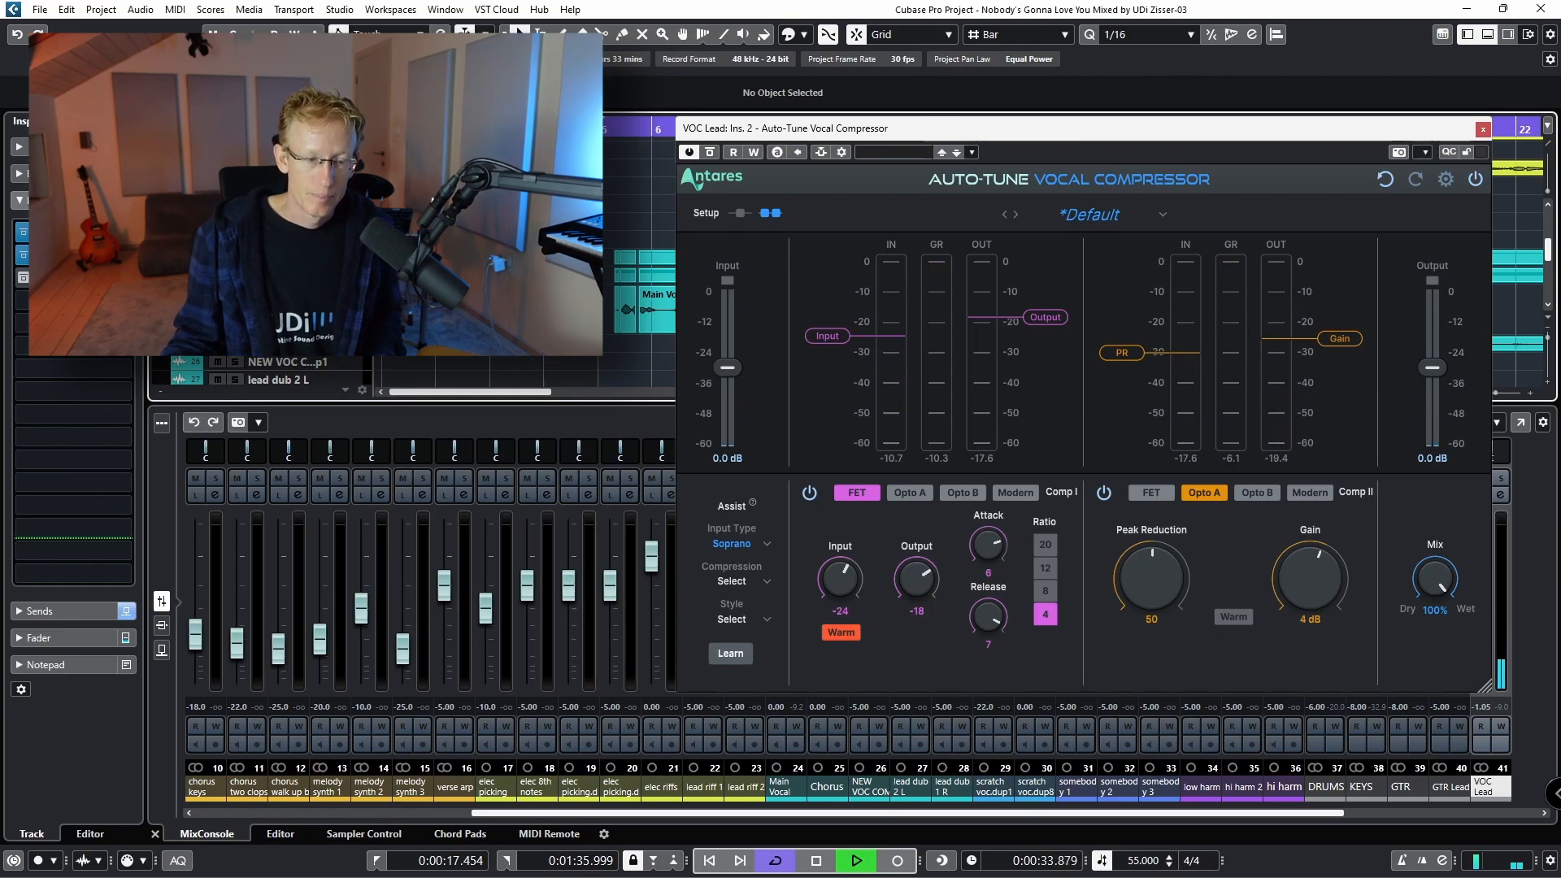
key(space)
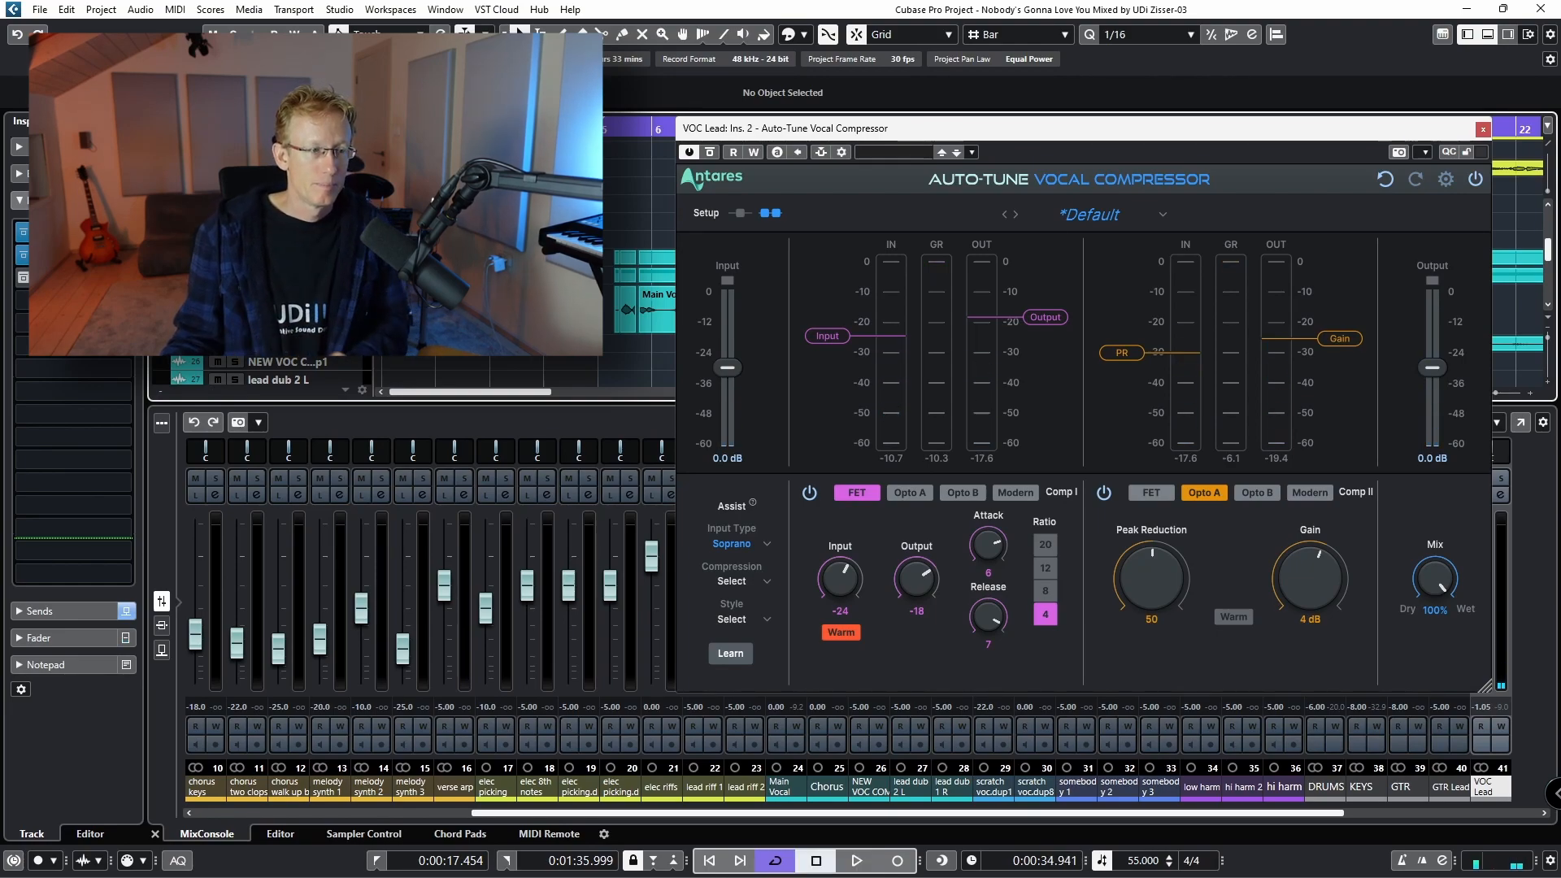
key(s)
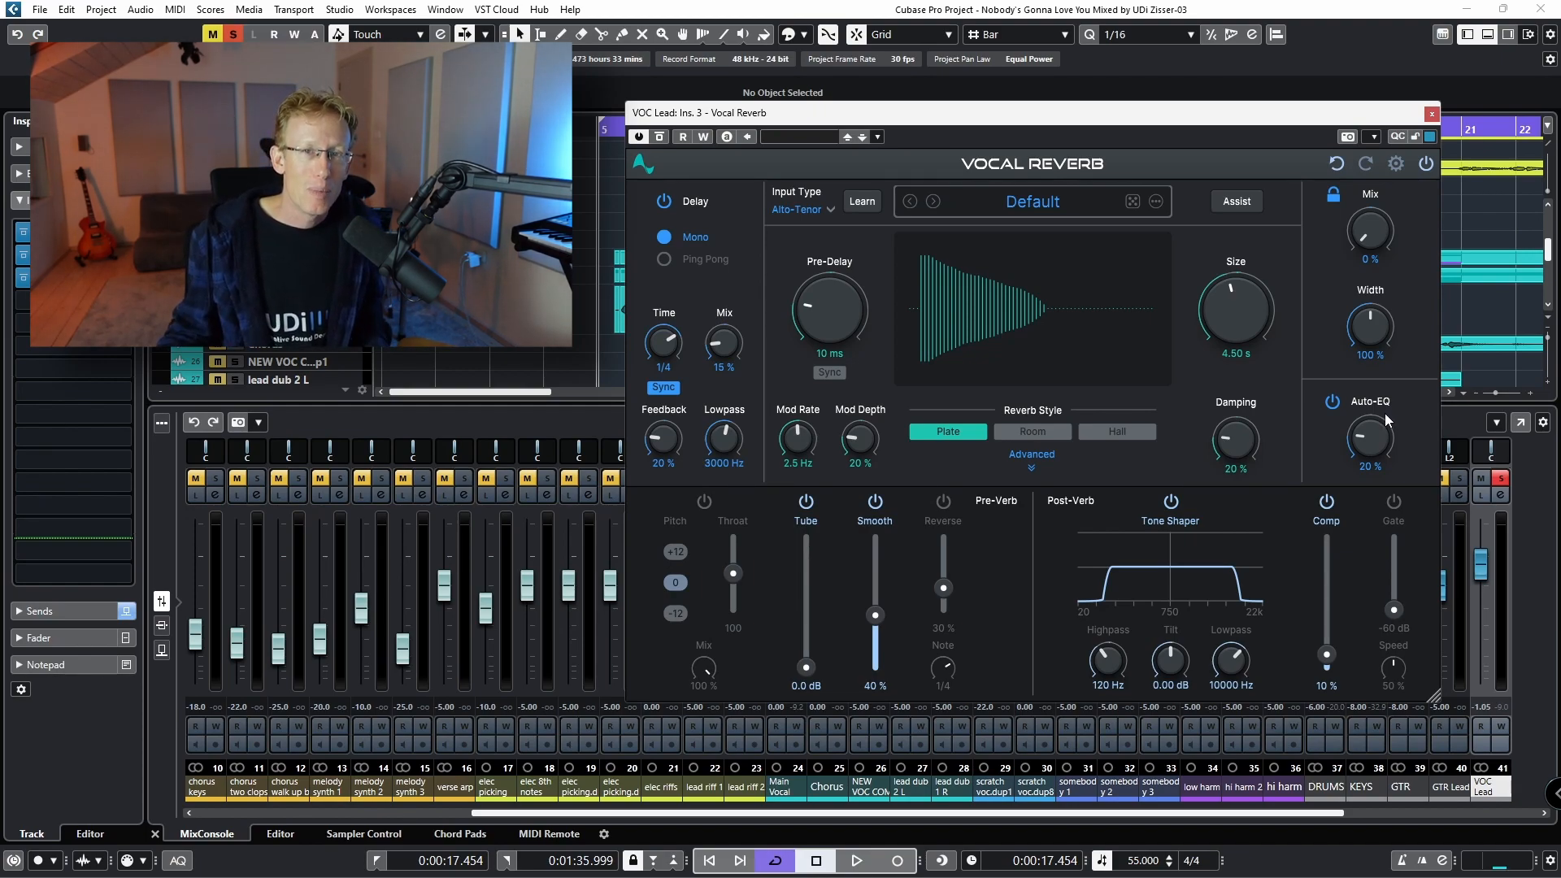
Set the vocal reverb's width to 111% and learn the input type from the lead vocal's playback.
mouse_move(1382, 417)
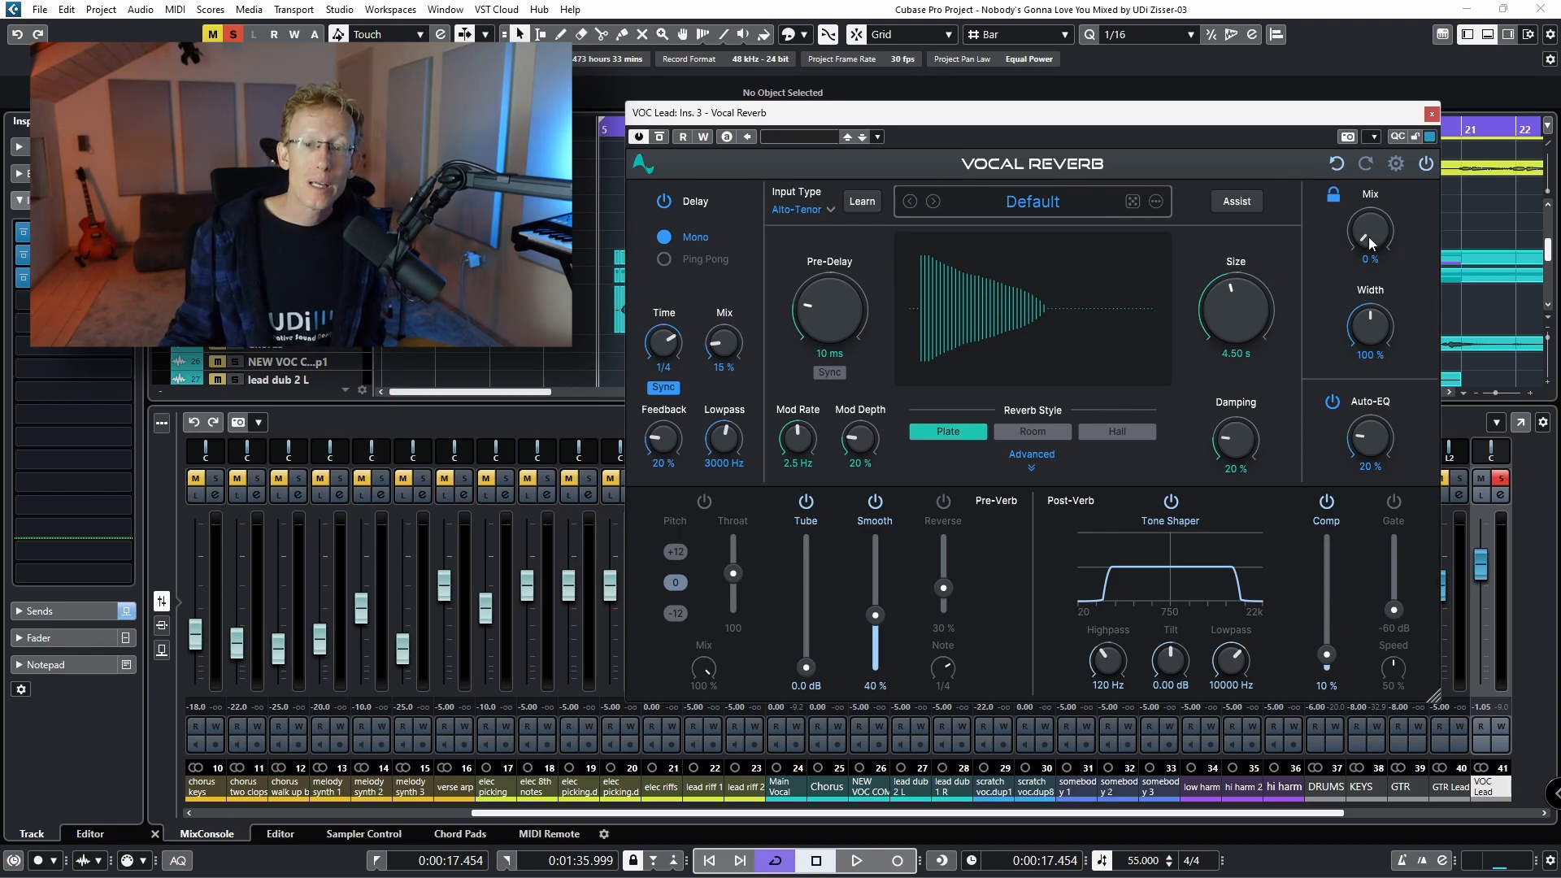
drag(1364, 333, 1373, 318)
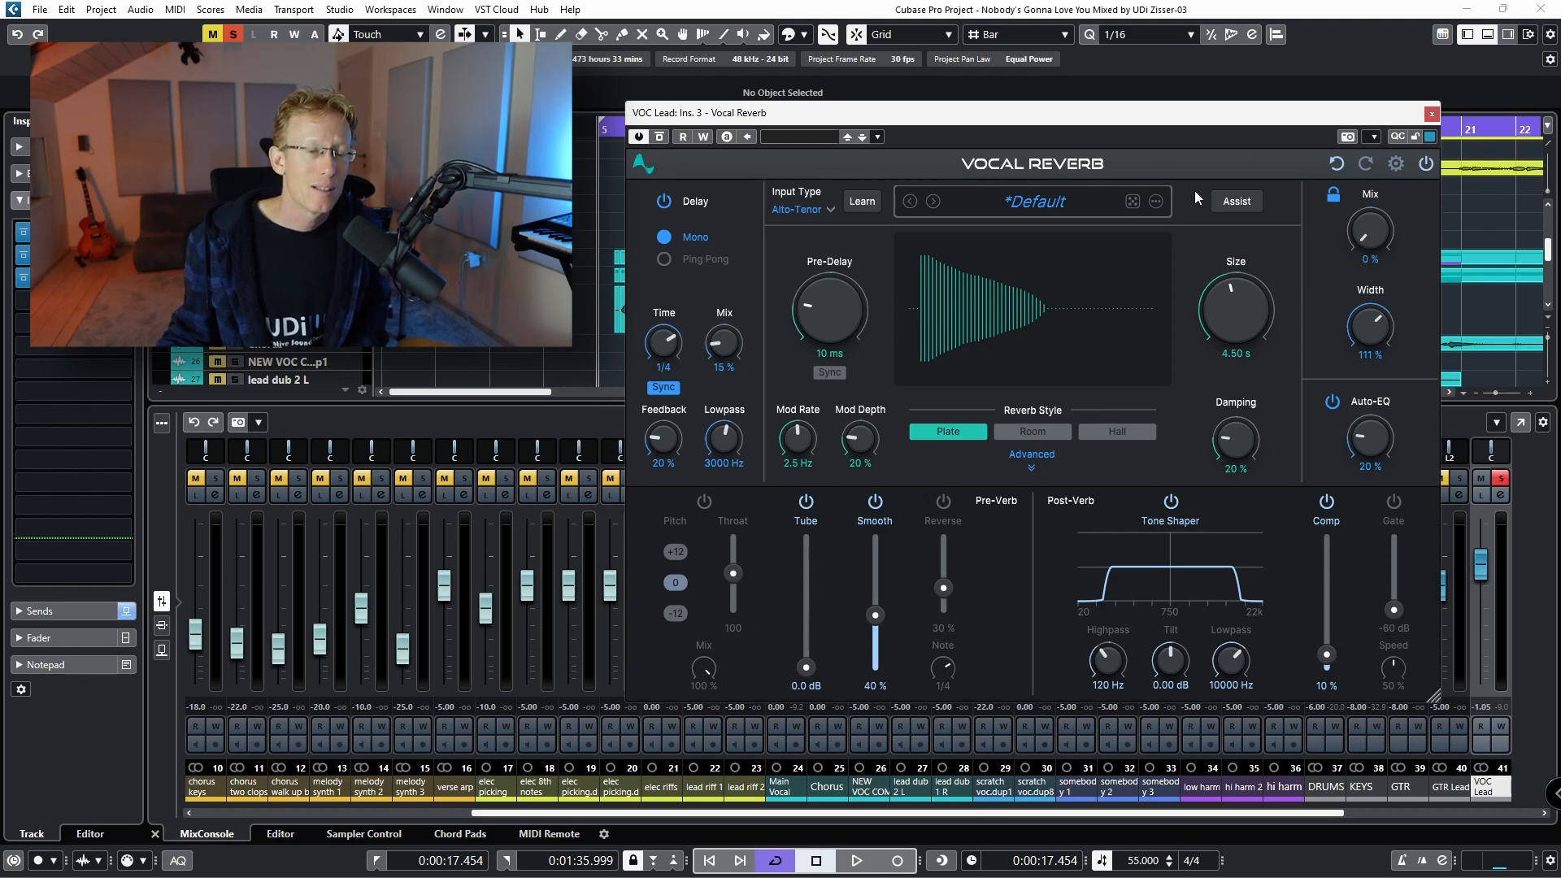
click(862, 204)
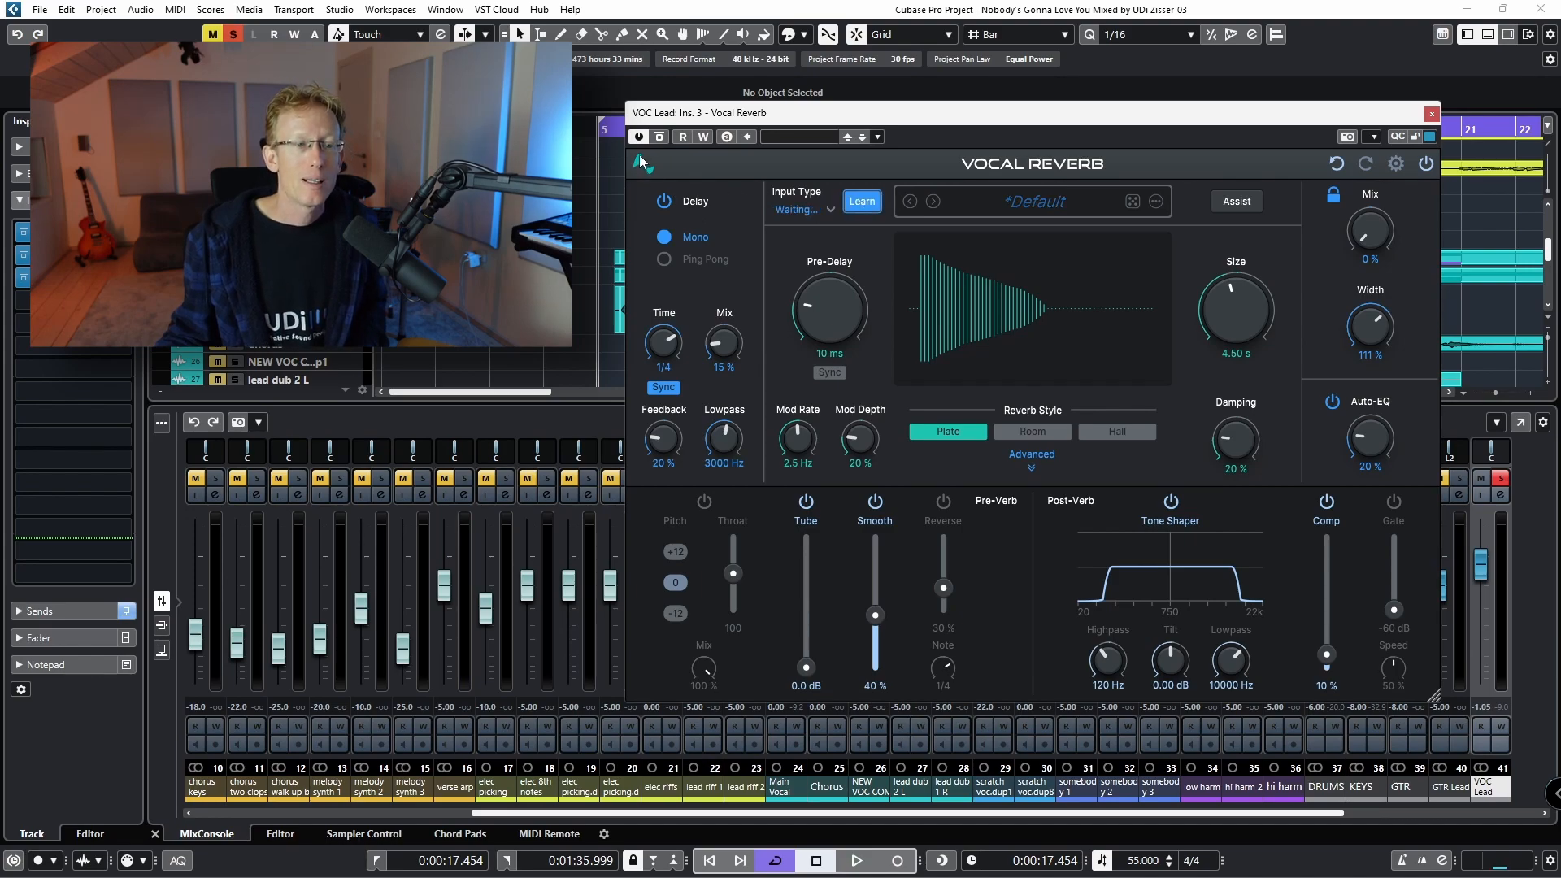
key(space)
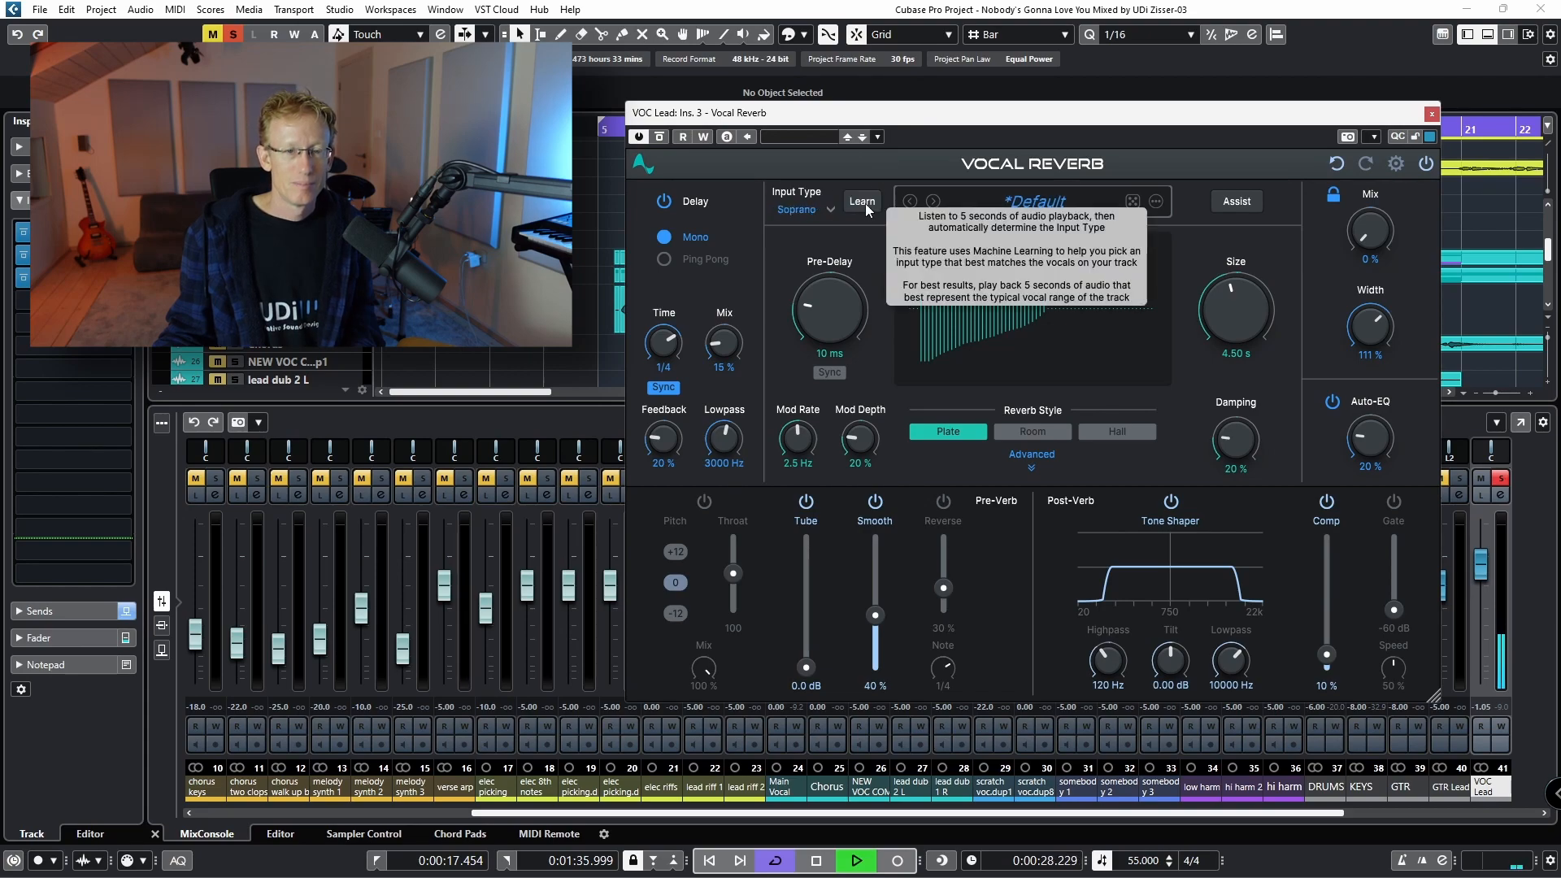
Start the Reverb Assist and let it analyse the lead vocal's playback from the loop start.
key(space)
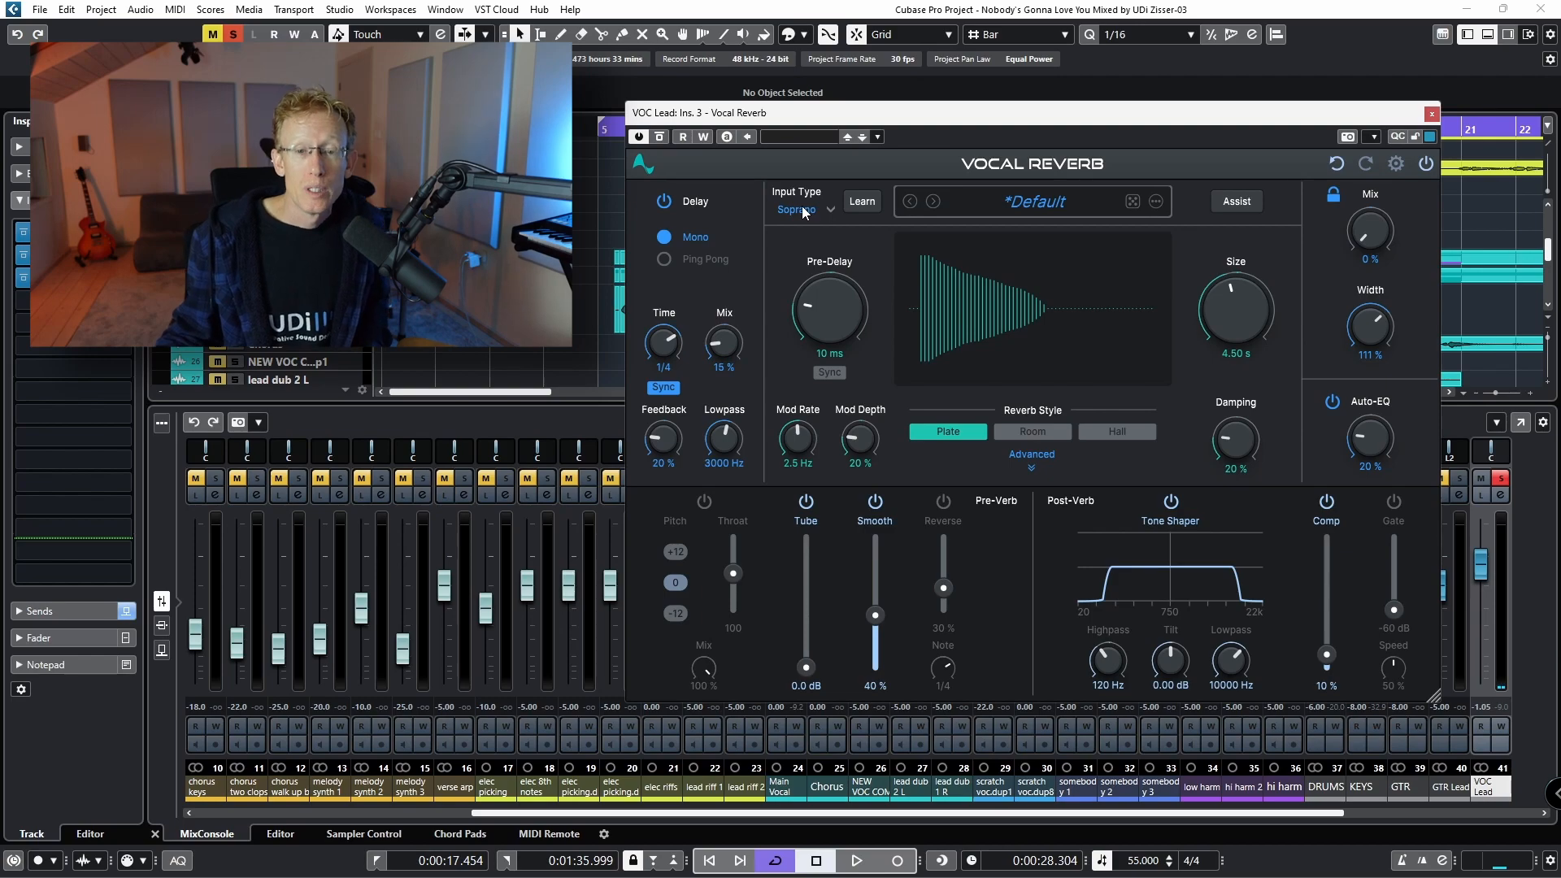
click(1231, 203)
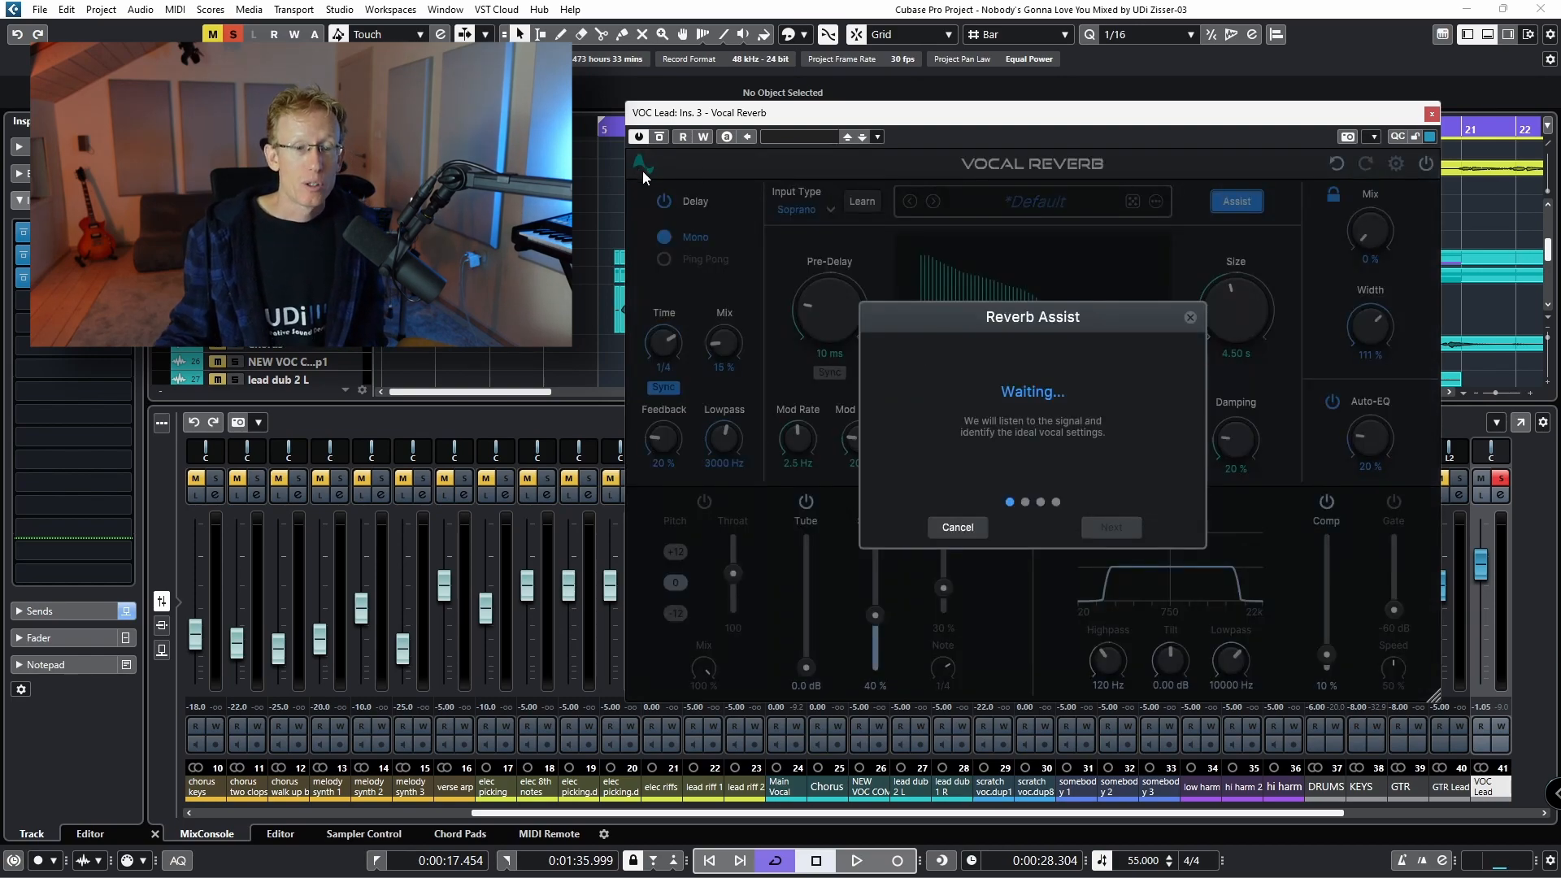
click(607, 126)
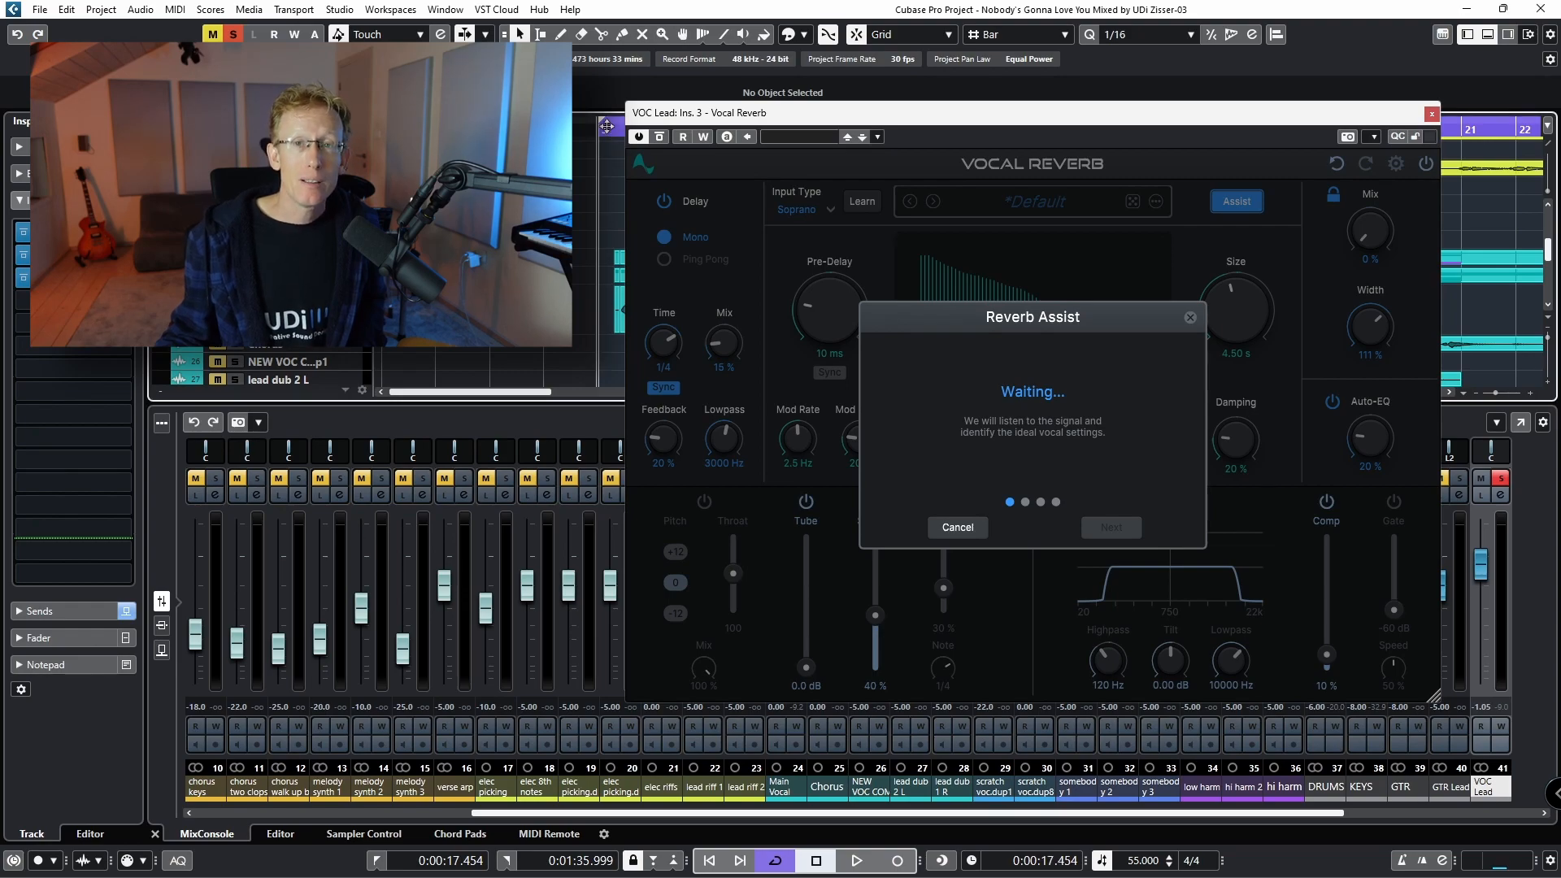
key(space)
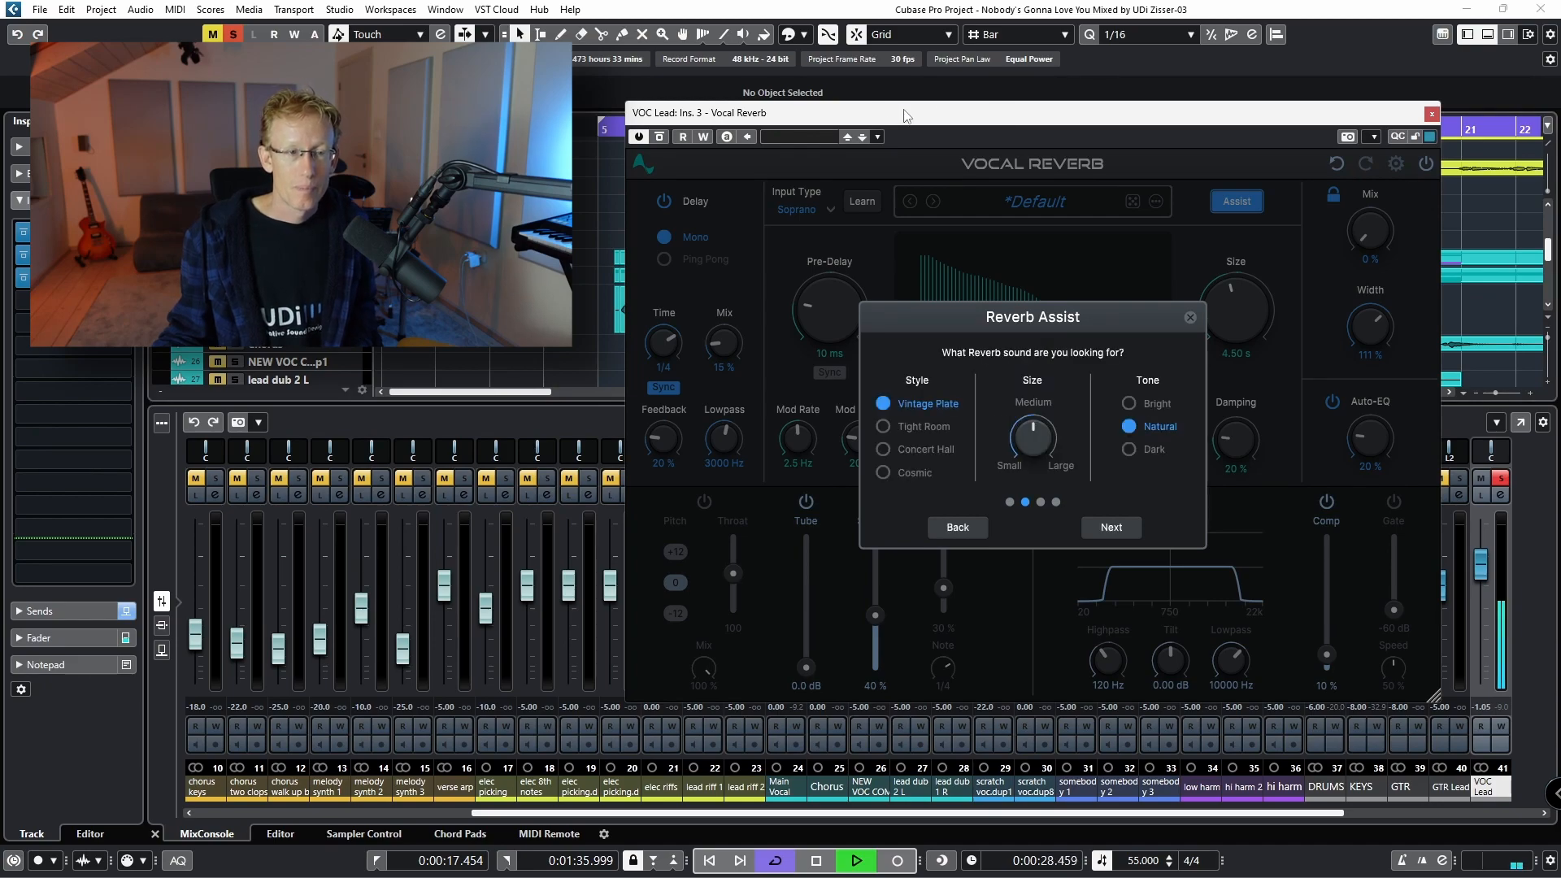
key(space)
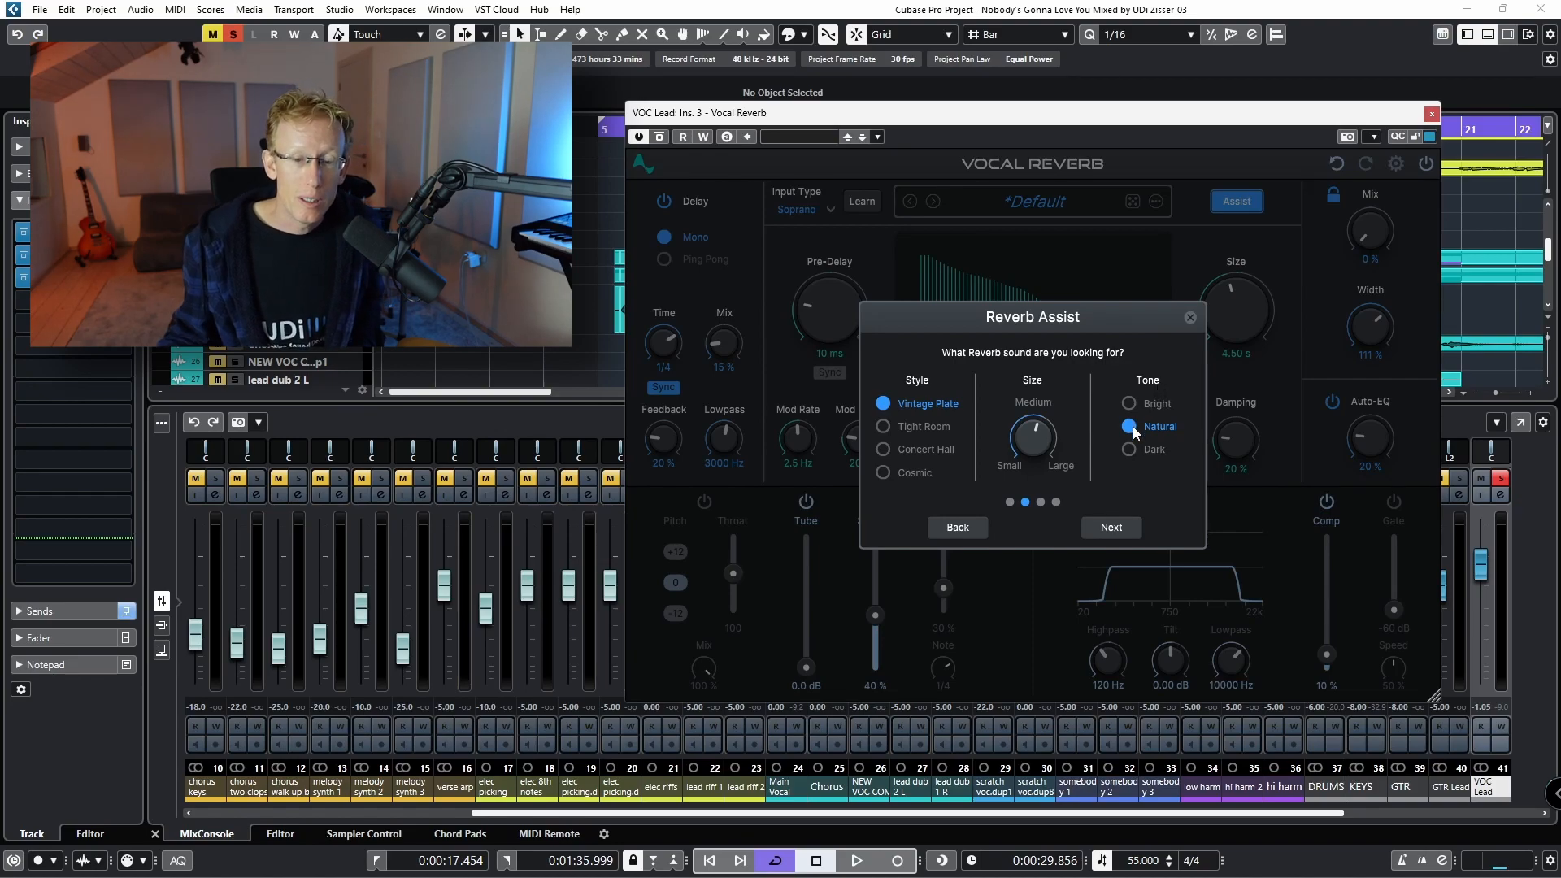
Finish the Reverb Assist with Vintage Plate style, Natural tone and the Gritty and Octave Up templates, and apply its recommendation.
click(1110, 528)
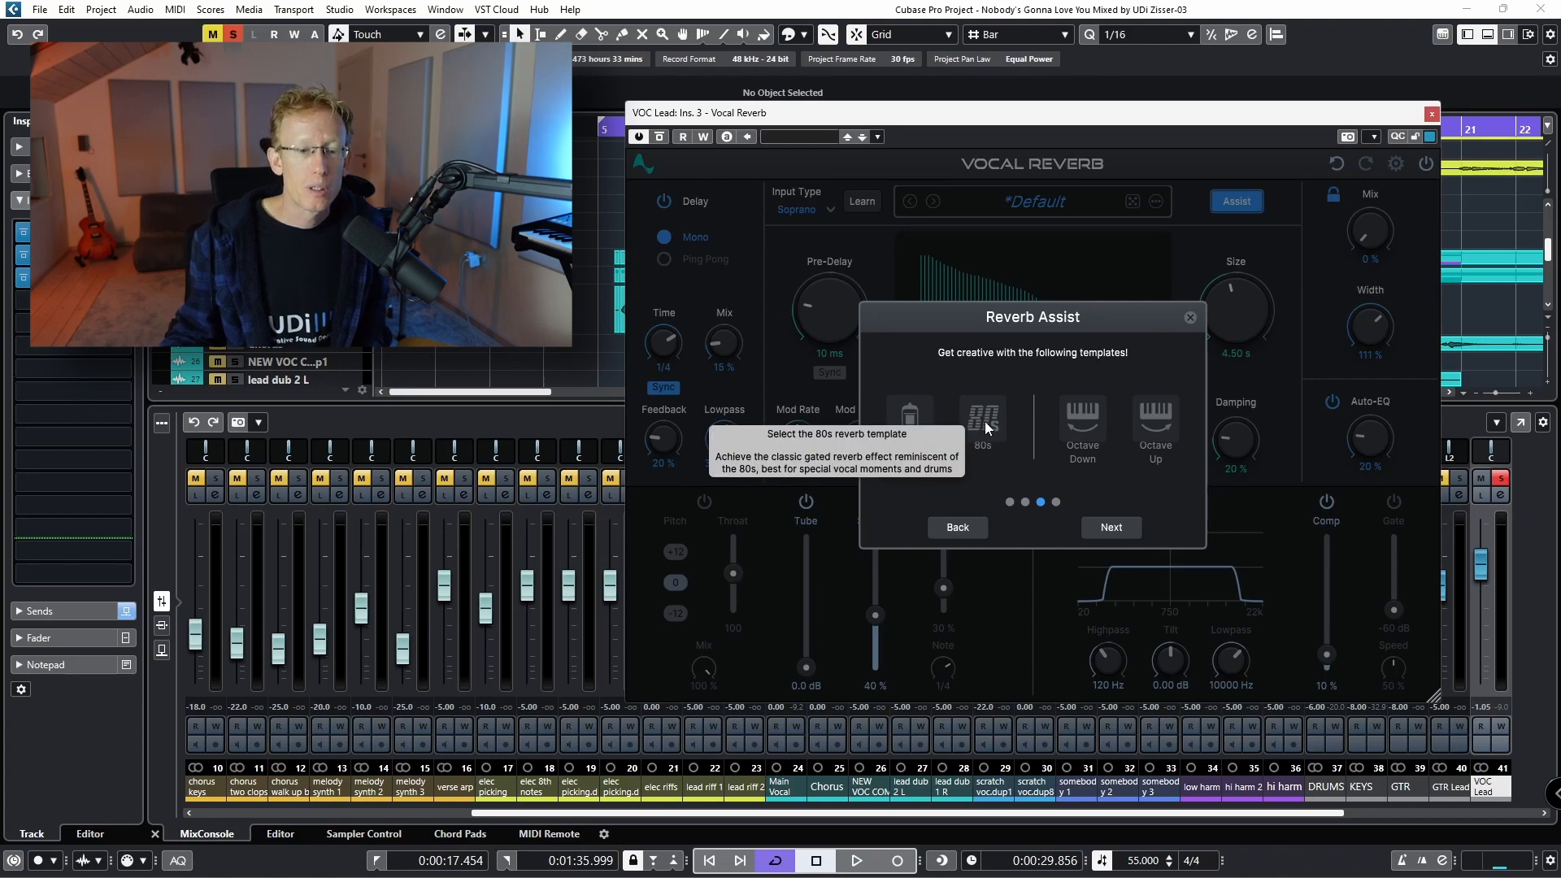
click(908, 415)
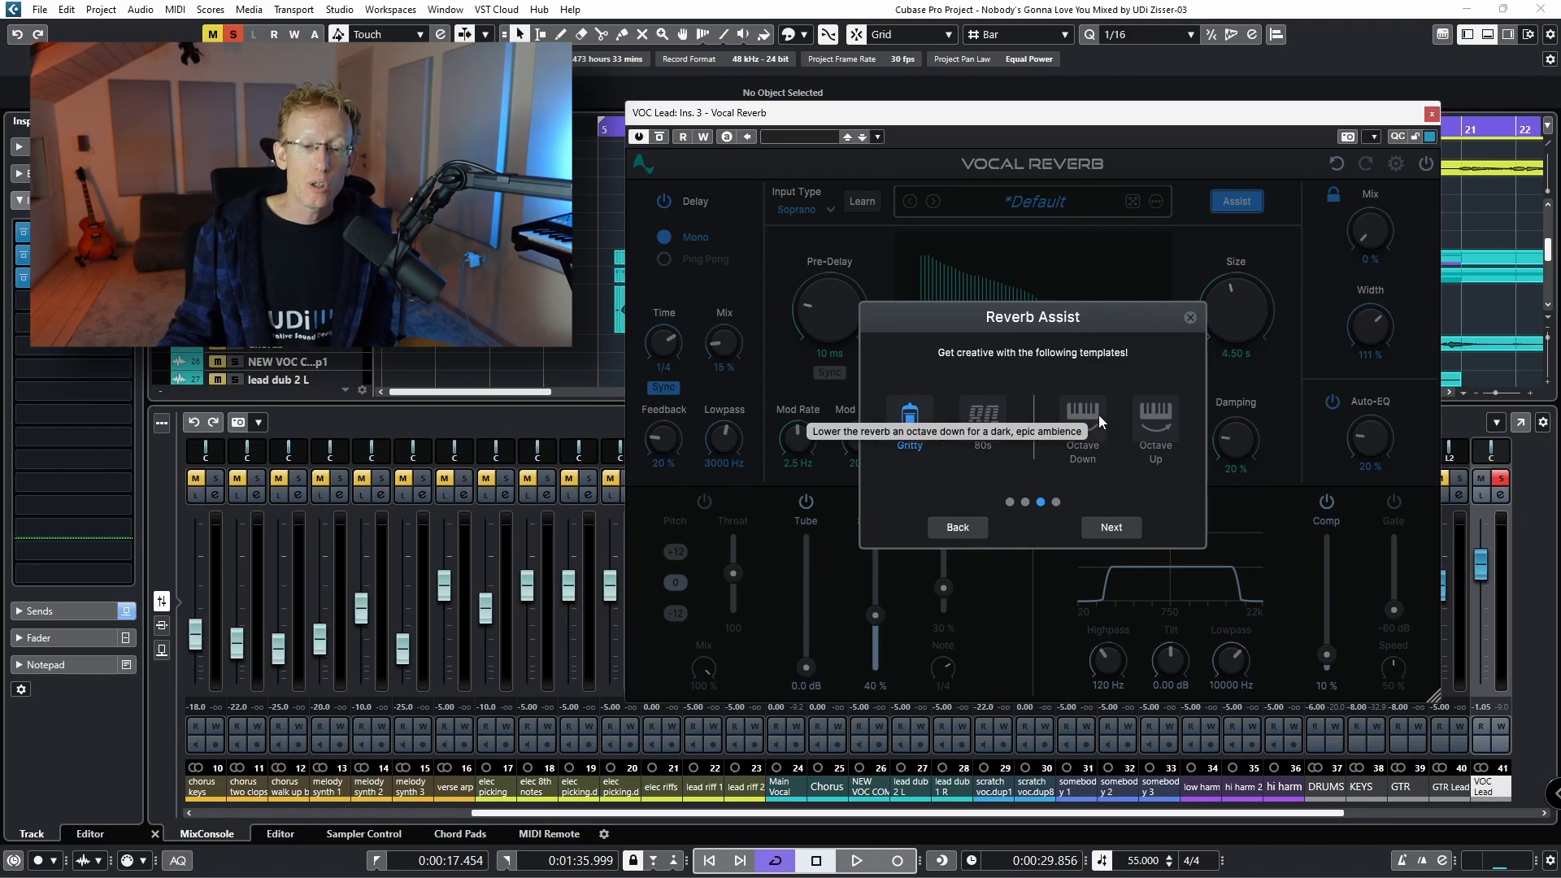
click(1155, 419)
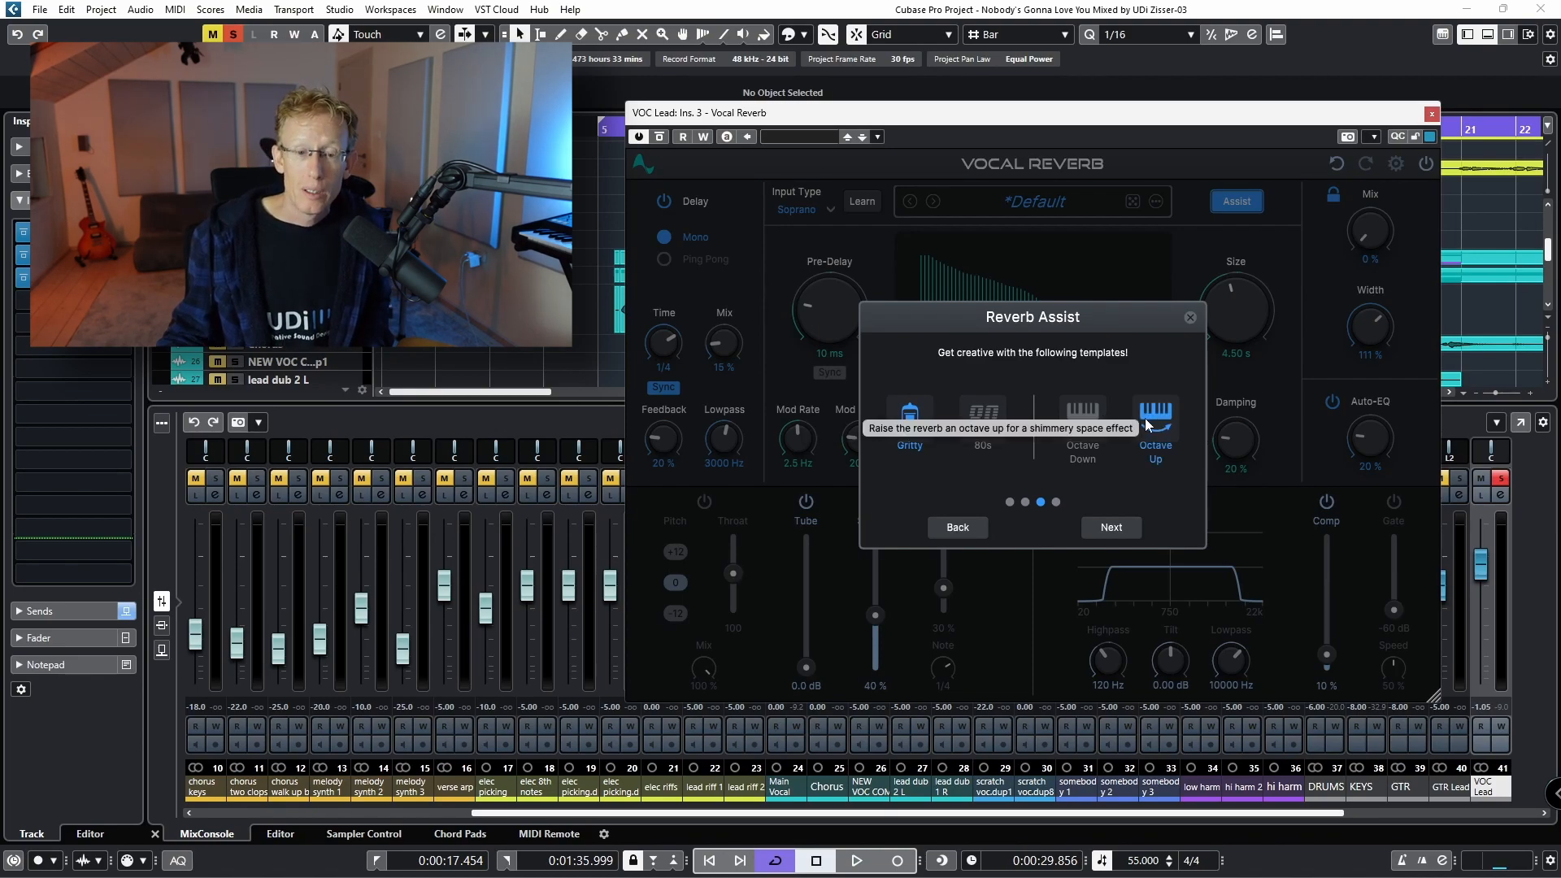
click(1104, 528)
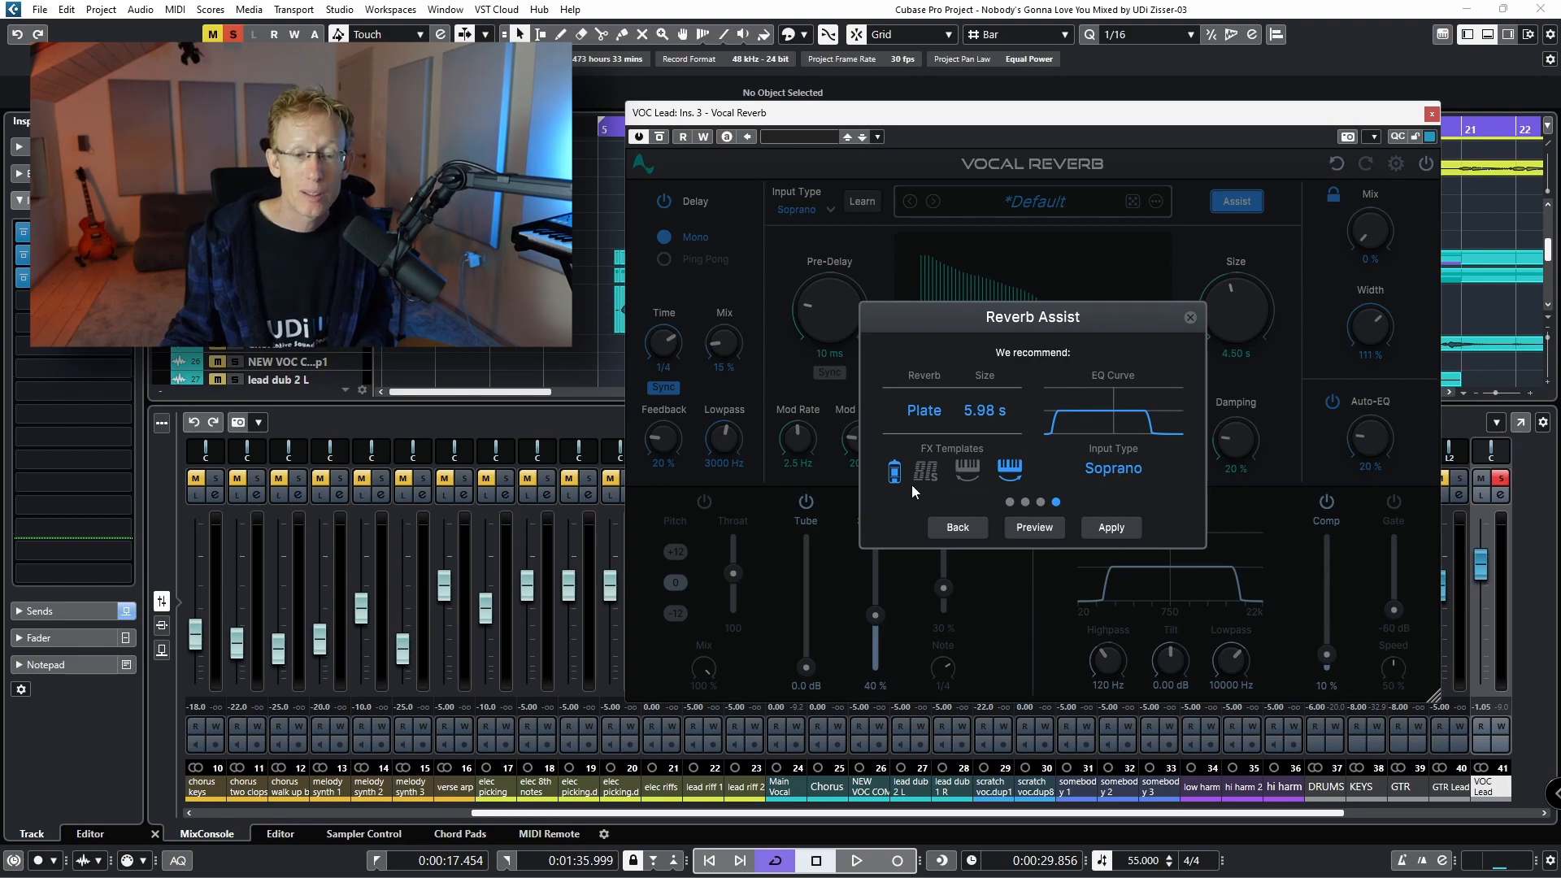
click(1110, 530)
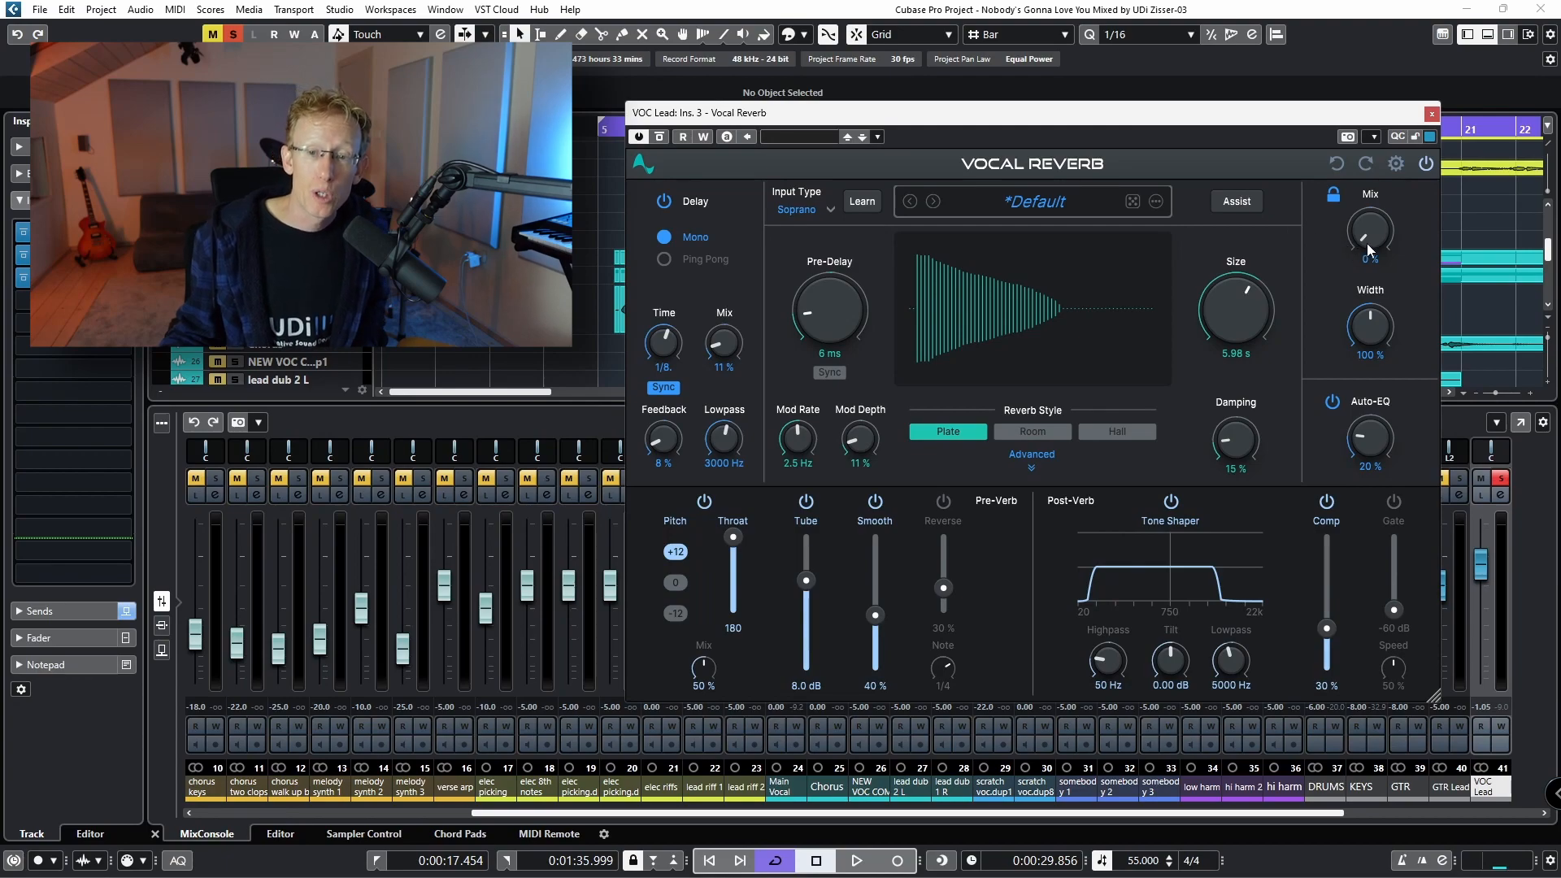
Play the lead vocal from the loop start, raise the overall reverb mix to 6%, and disable solo.
key(space)
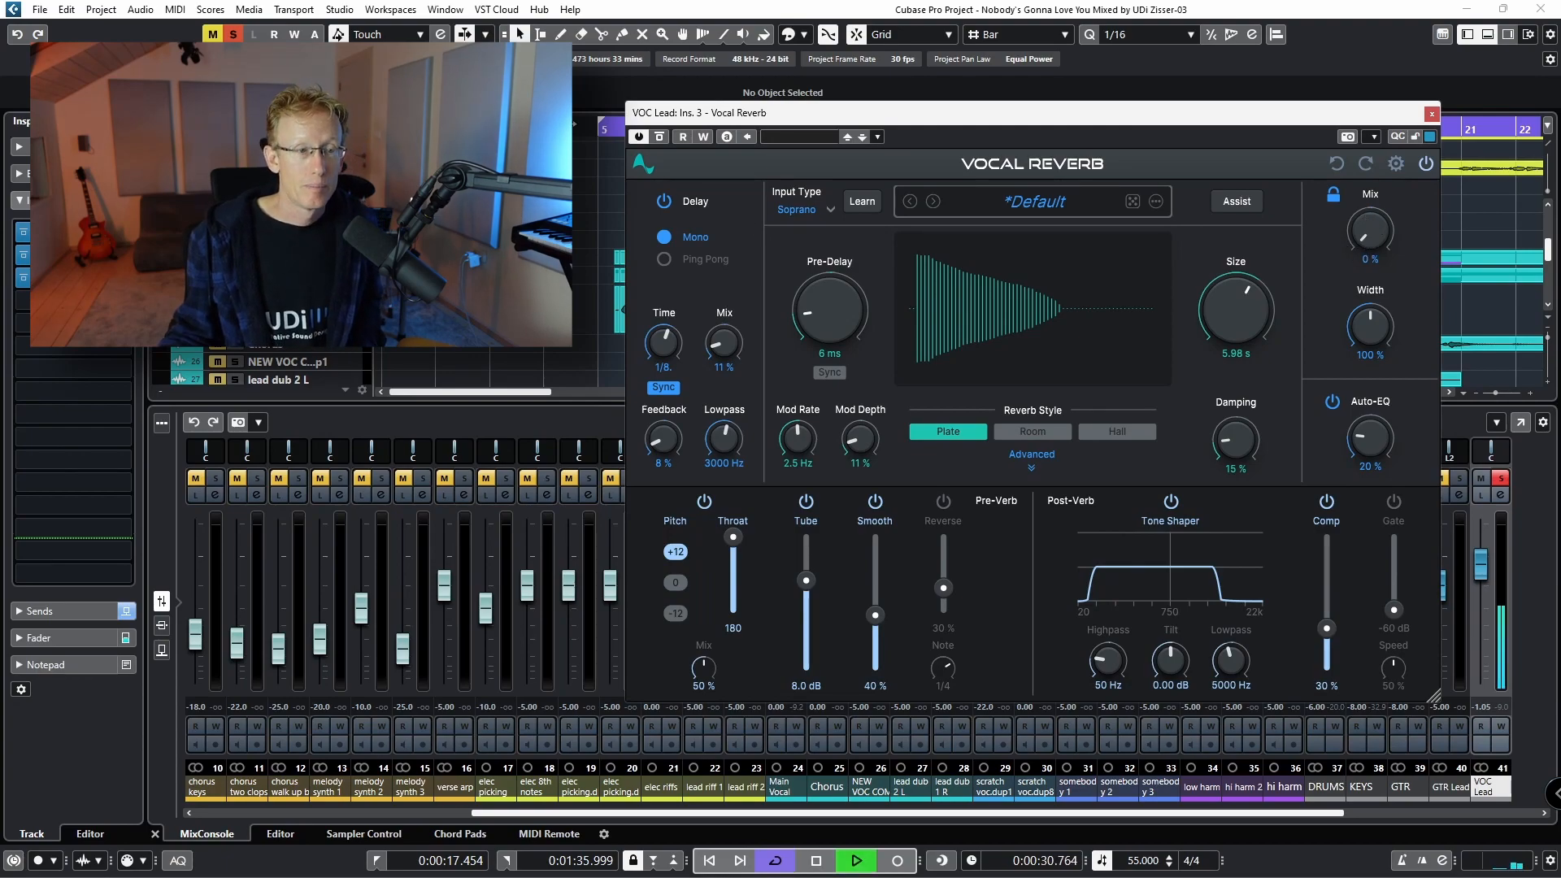
click(603, 130)
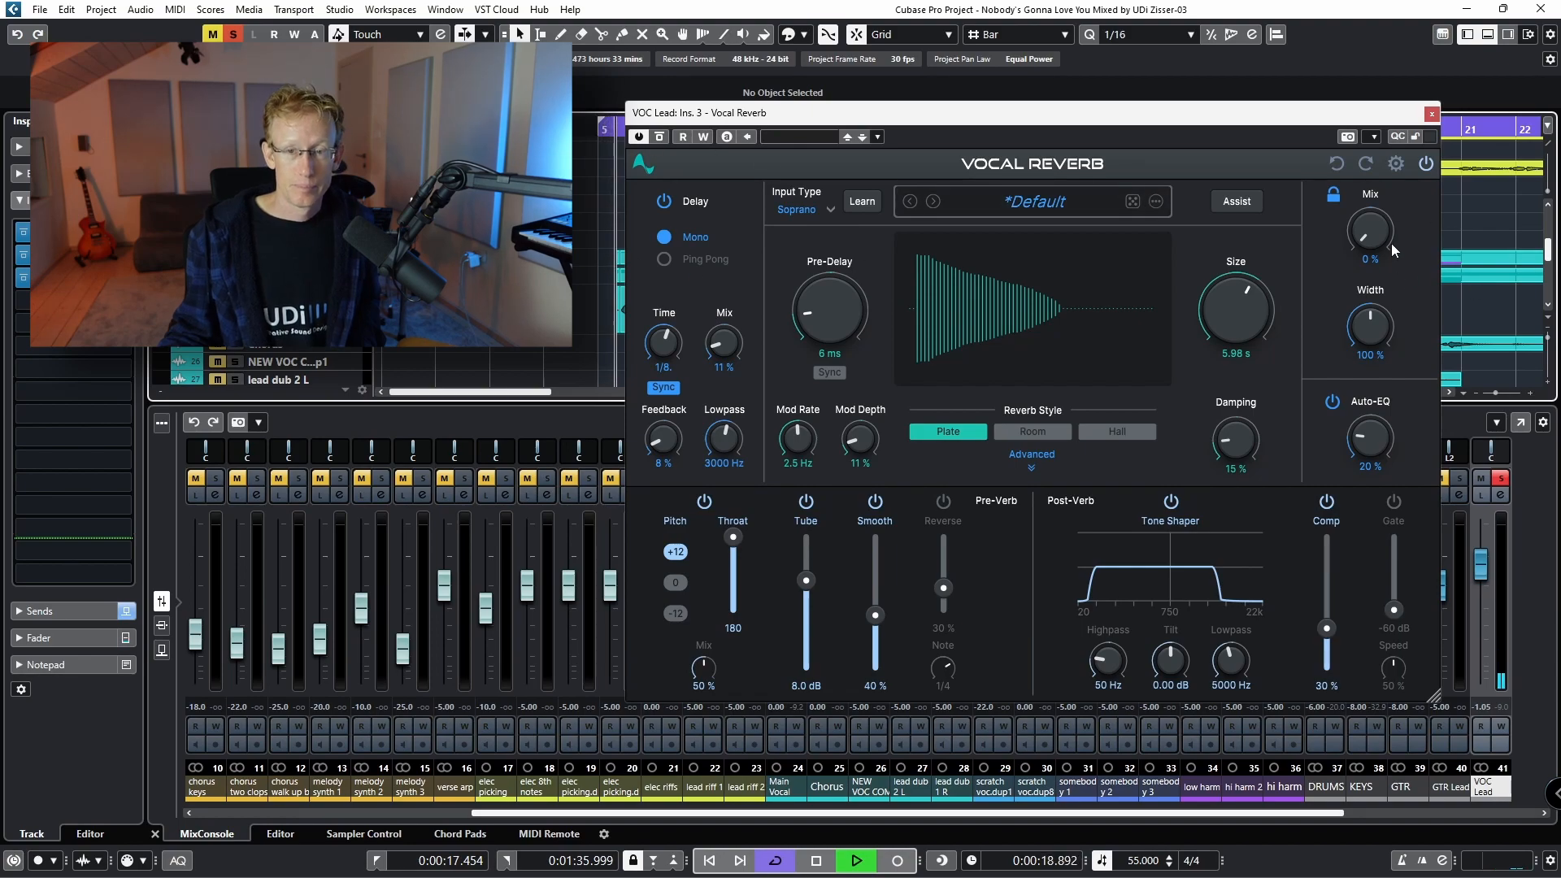
drag(1373, 227, 1339, 207)
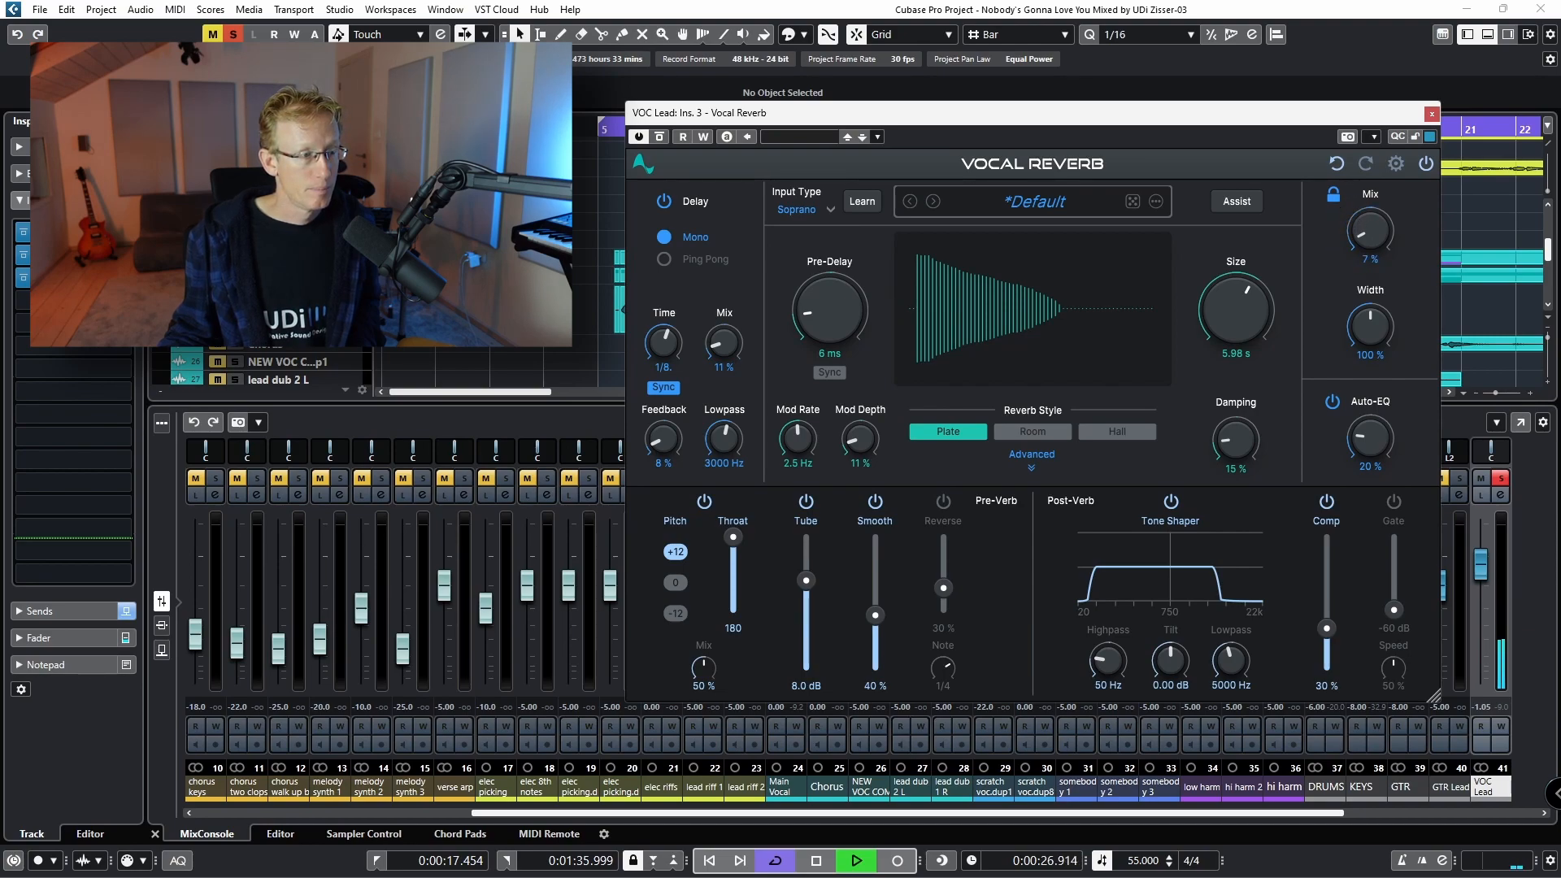
click(234, 34)
click(1367, 241)
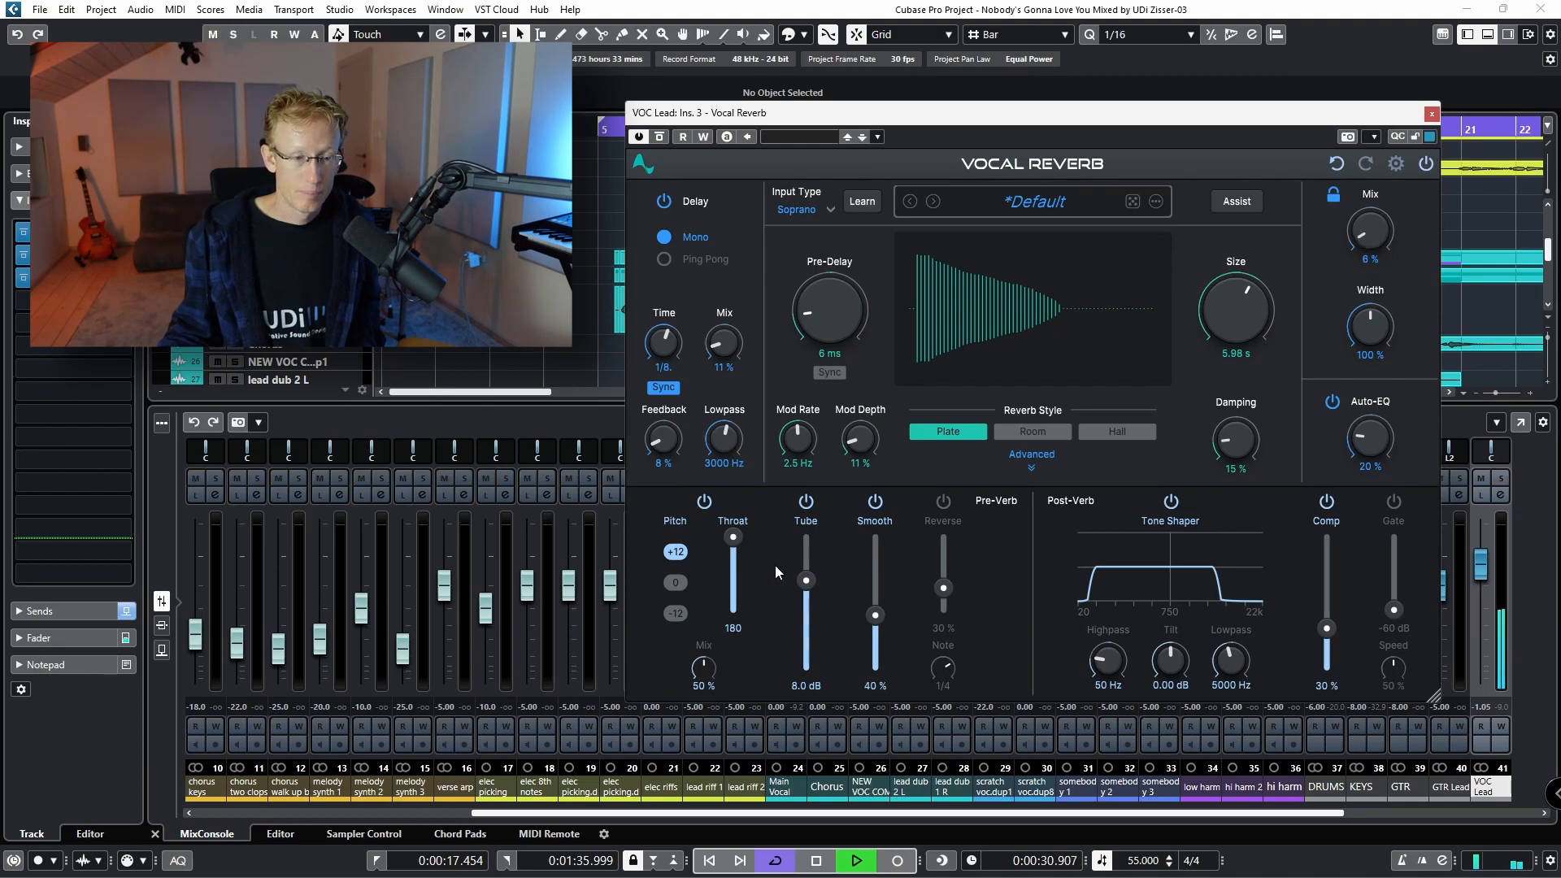
Set the pre-verb Throat to 124 and Tube to 6.2 dB, and enable Reverse at 66%.
drag(734, 539, 737, 558)
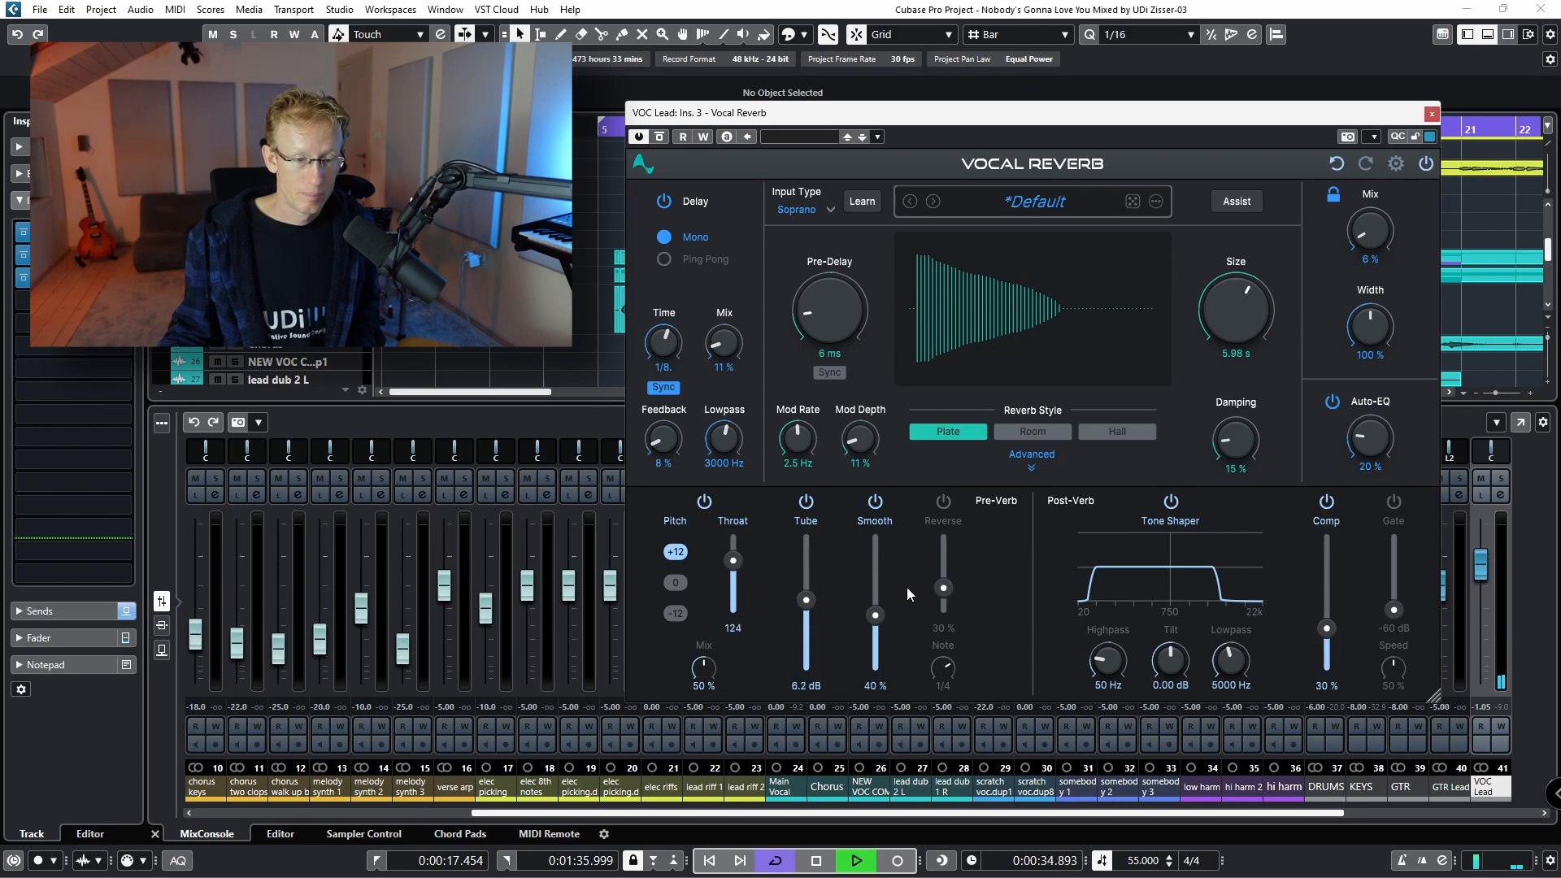
click(940, 588)
drag(941, 588, 943, 561)
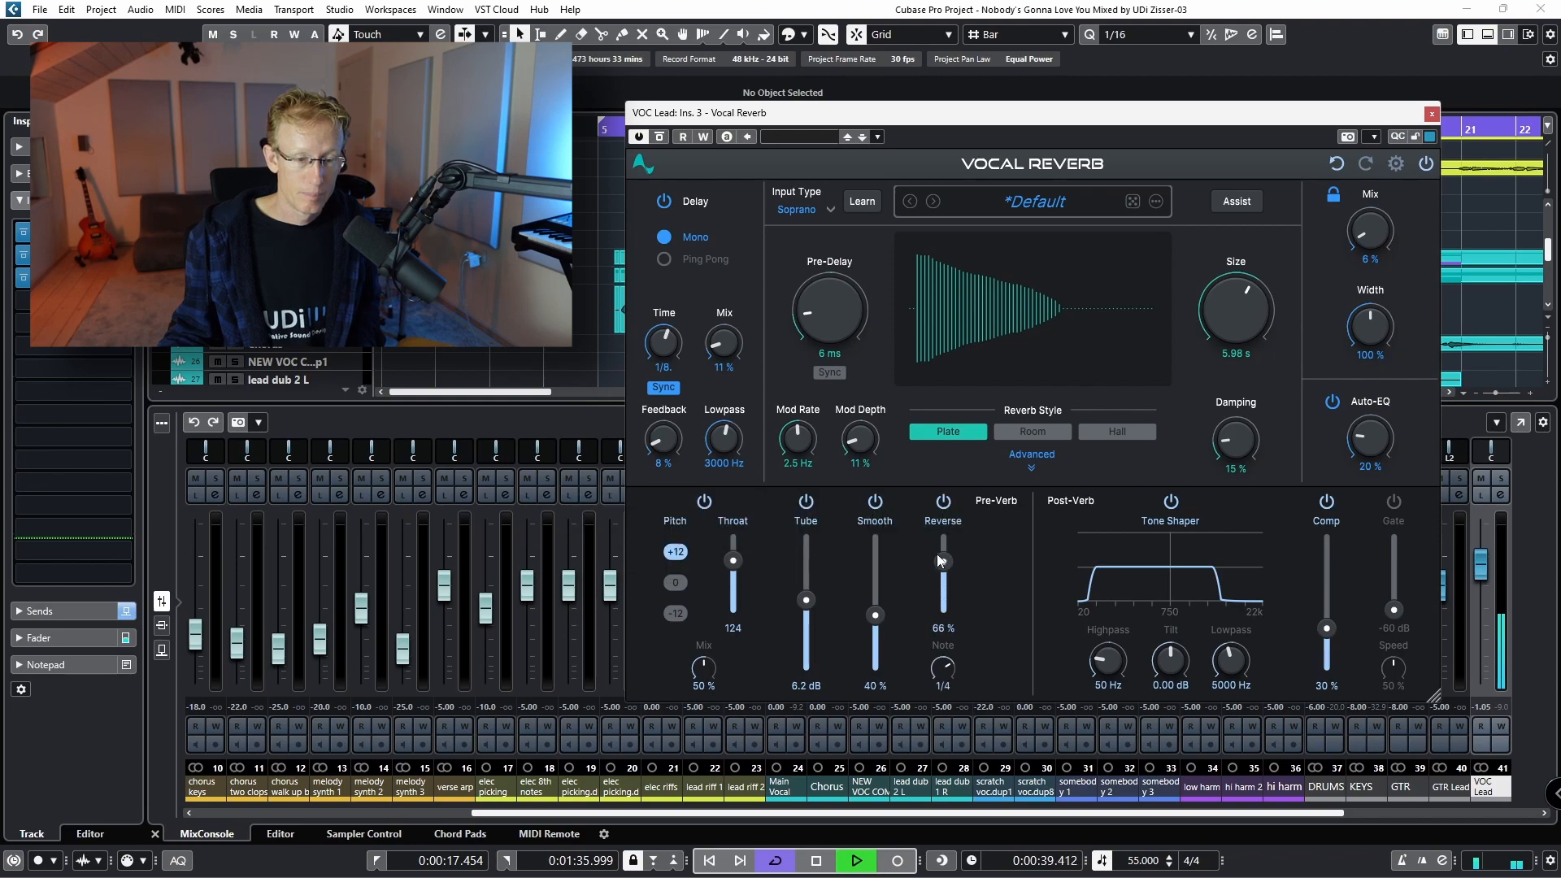
Change the pre-verb pitch shift to -12 with an 85% pitch mix, and set Throat to 146.
click(678, 582)
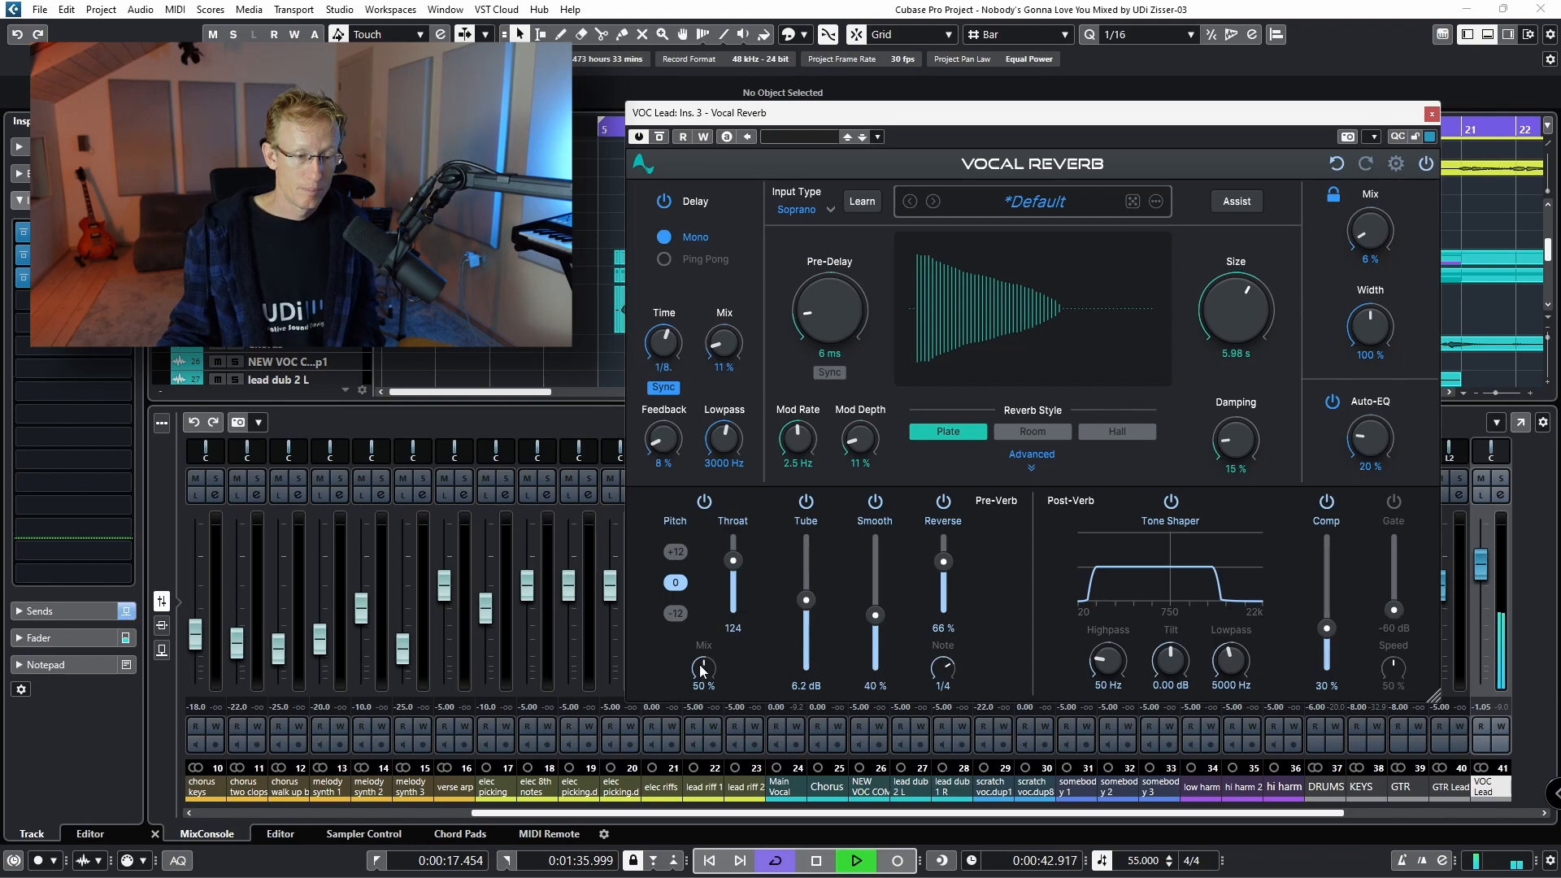
drag(704, 668, 715, 649)
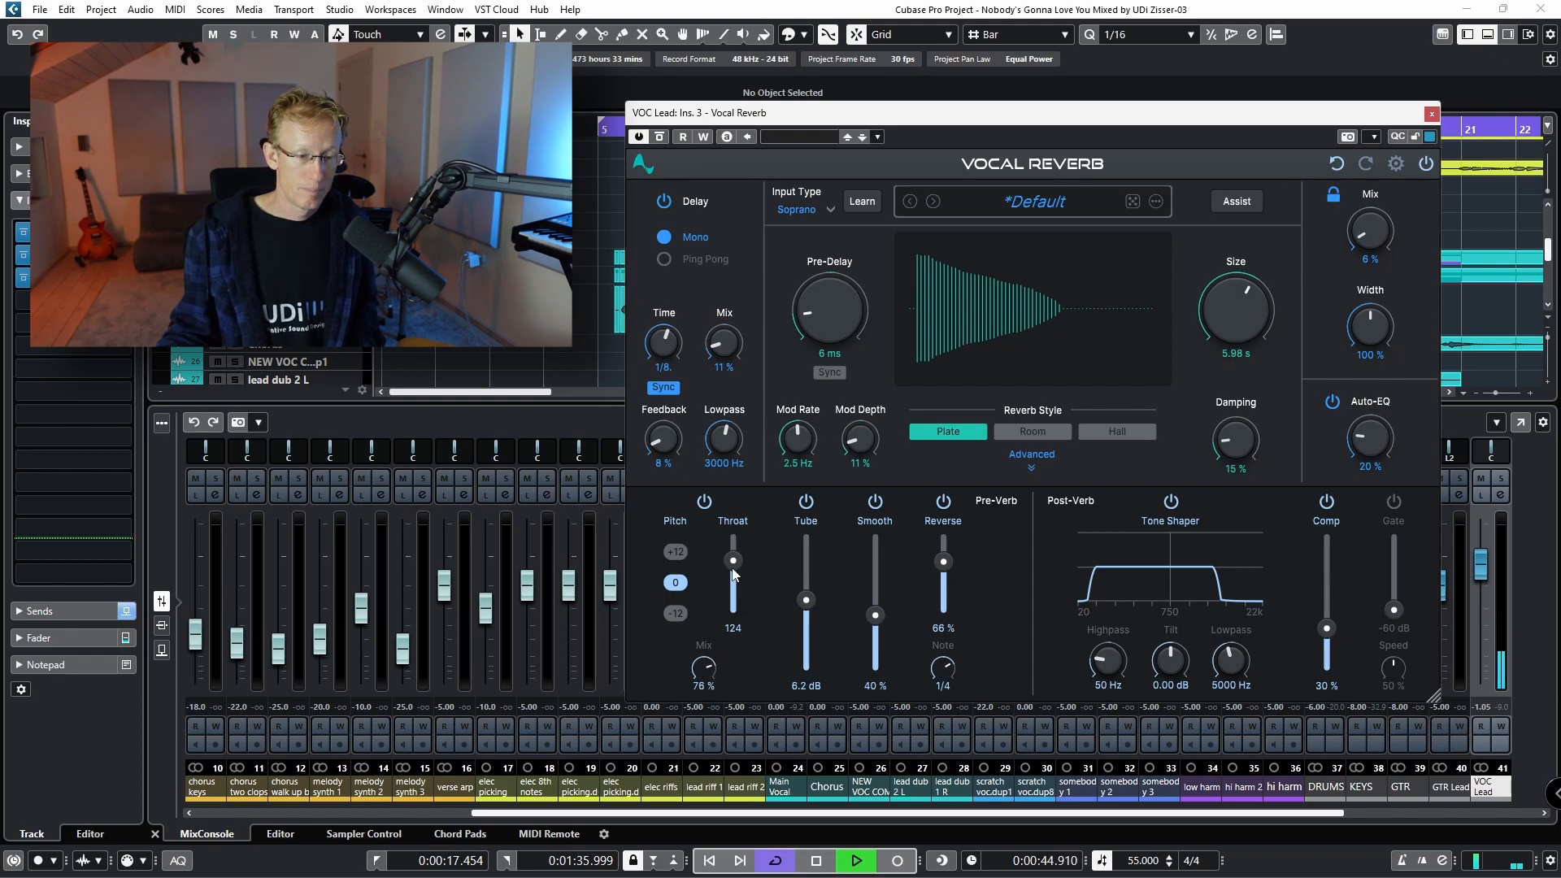
drag(734, 567, 736, 605)
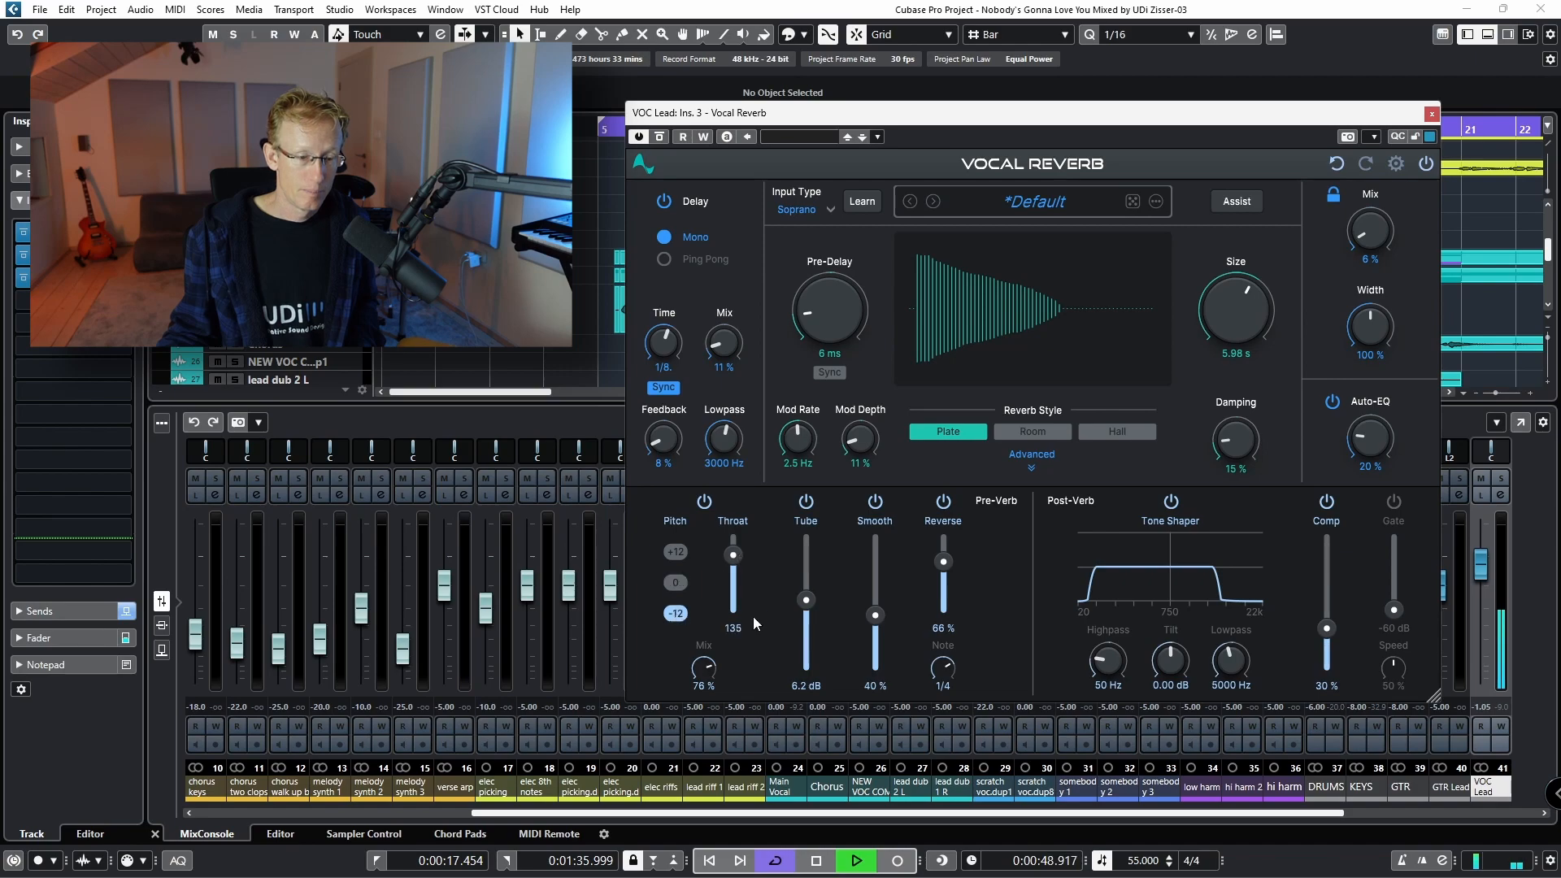
drag(704, 671, 706, 661)
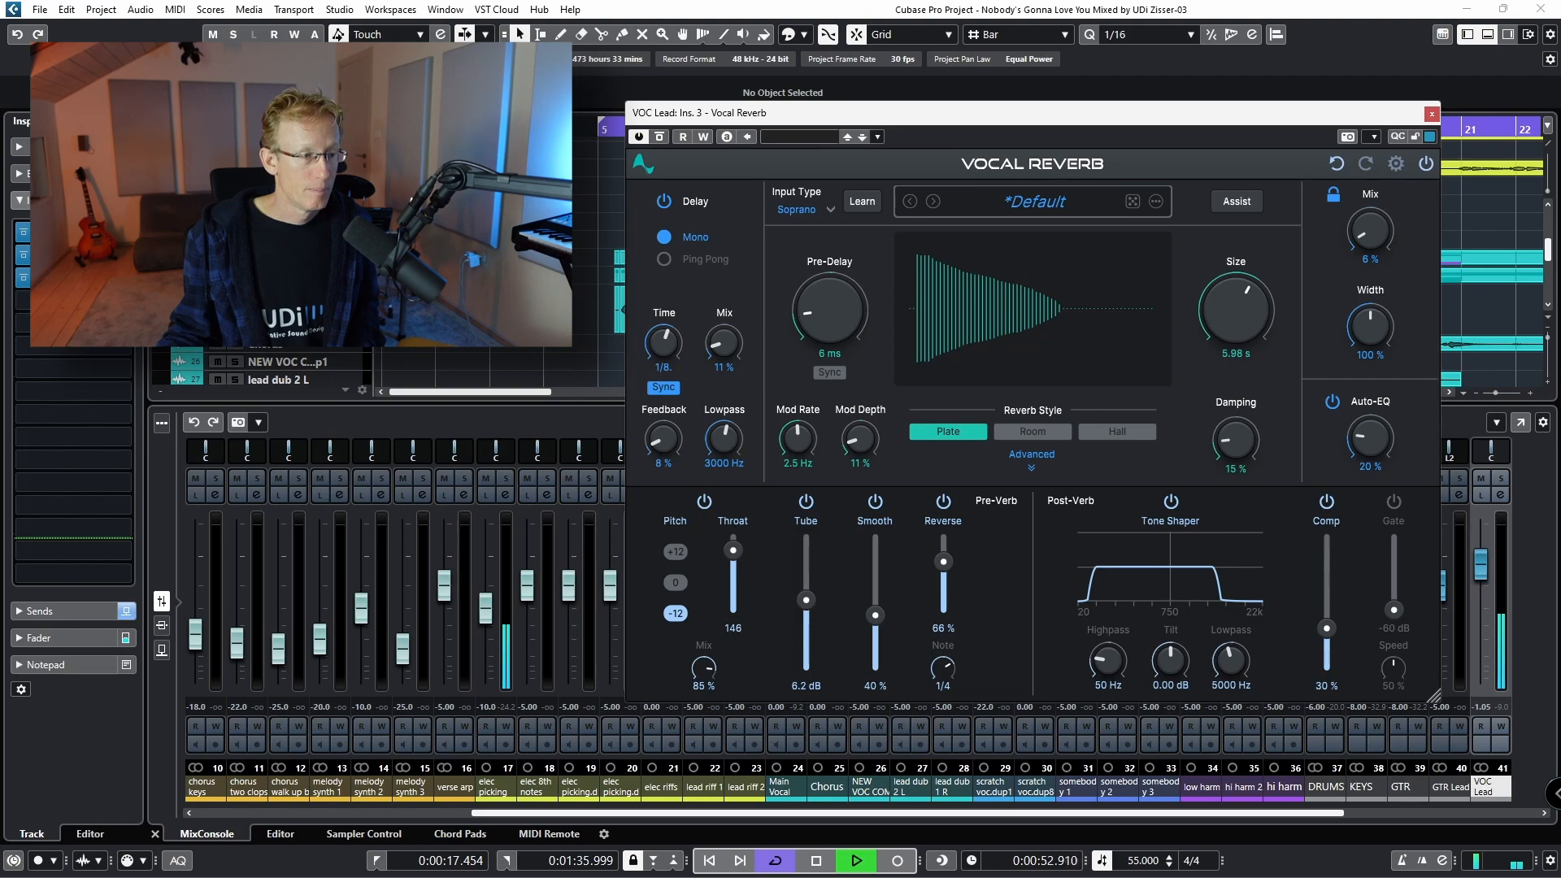
Audition the lead vocal in solo and in the full mix, and raise the overall reverb mix to 20%.
key(s)
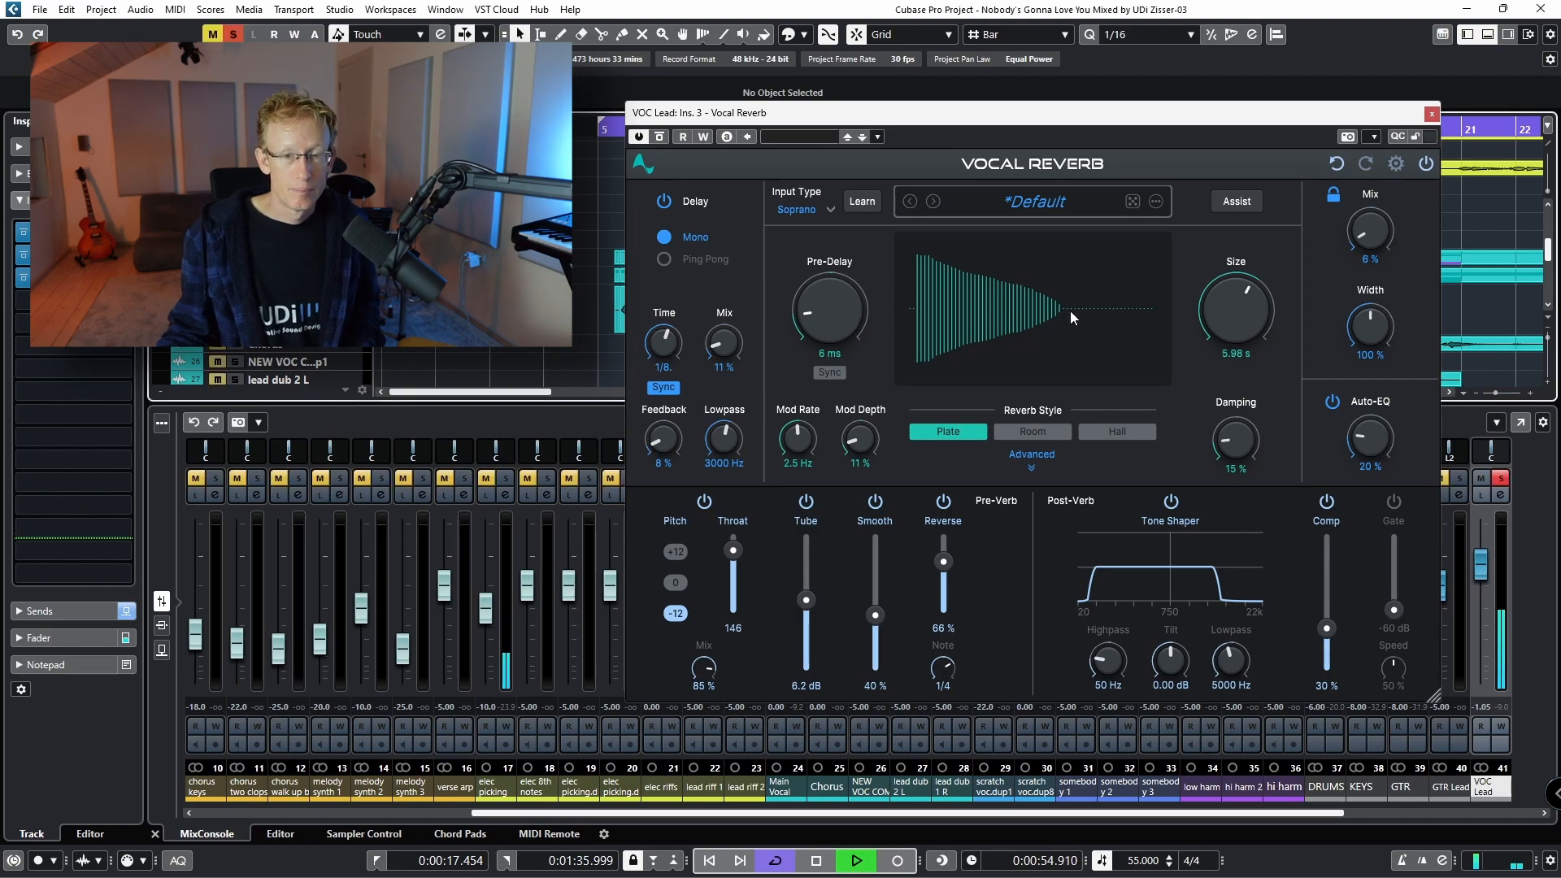
drag(1373, 237, 1363, 236)
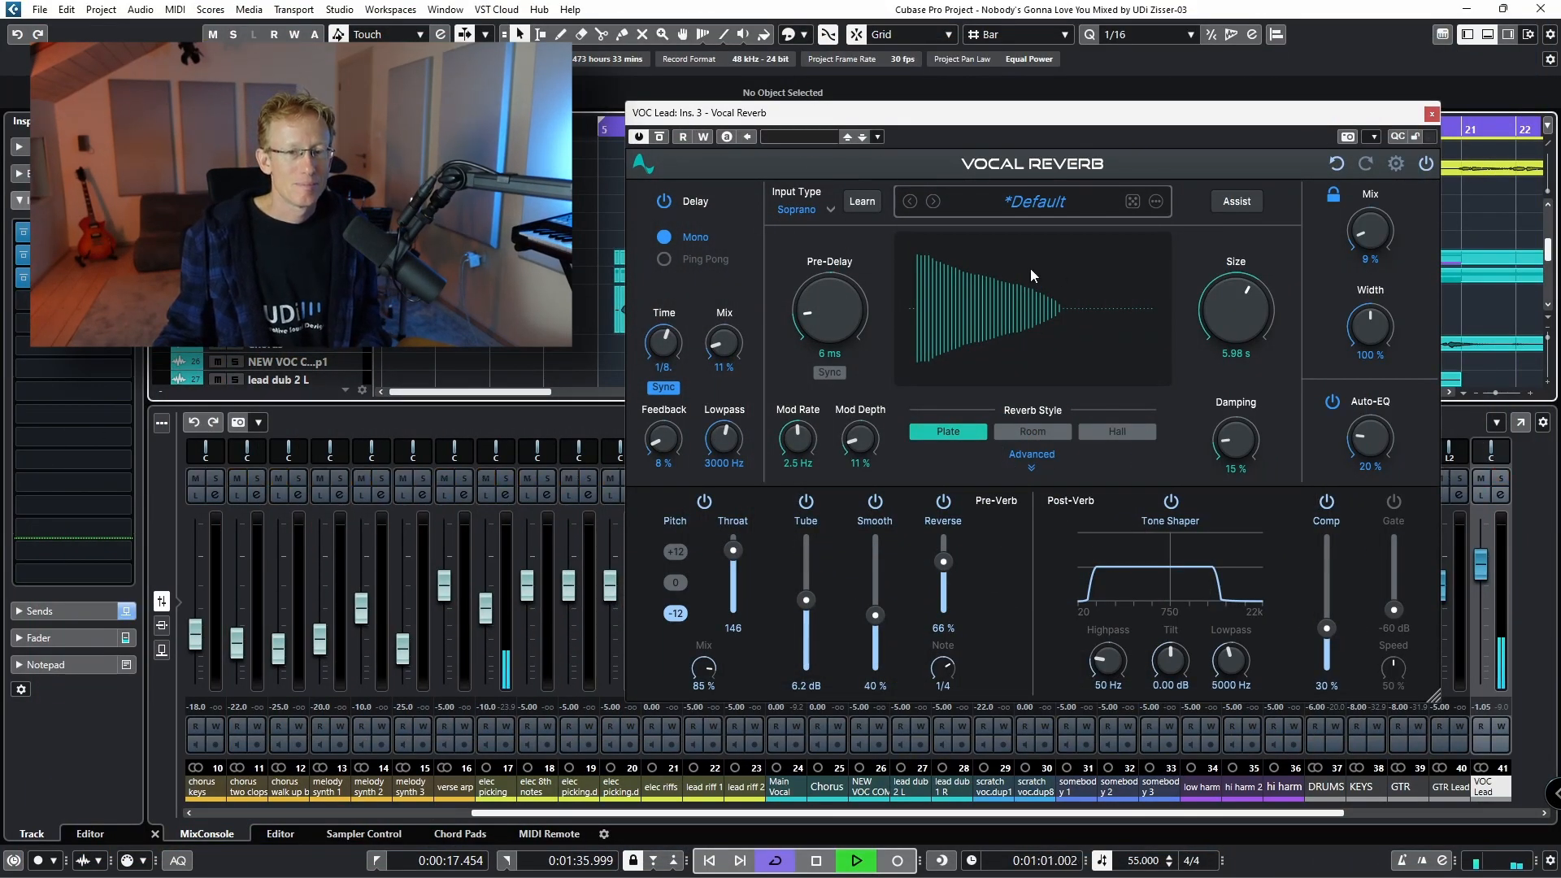
drag(1366, 233, 1366, 229)
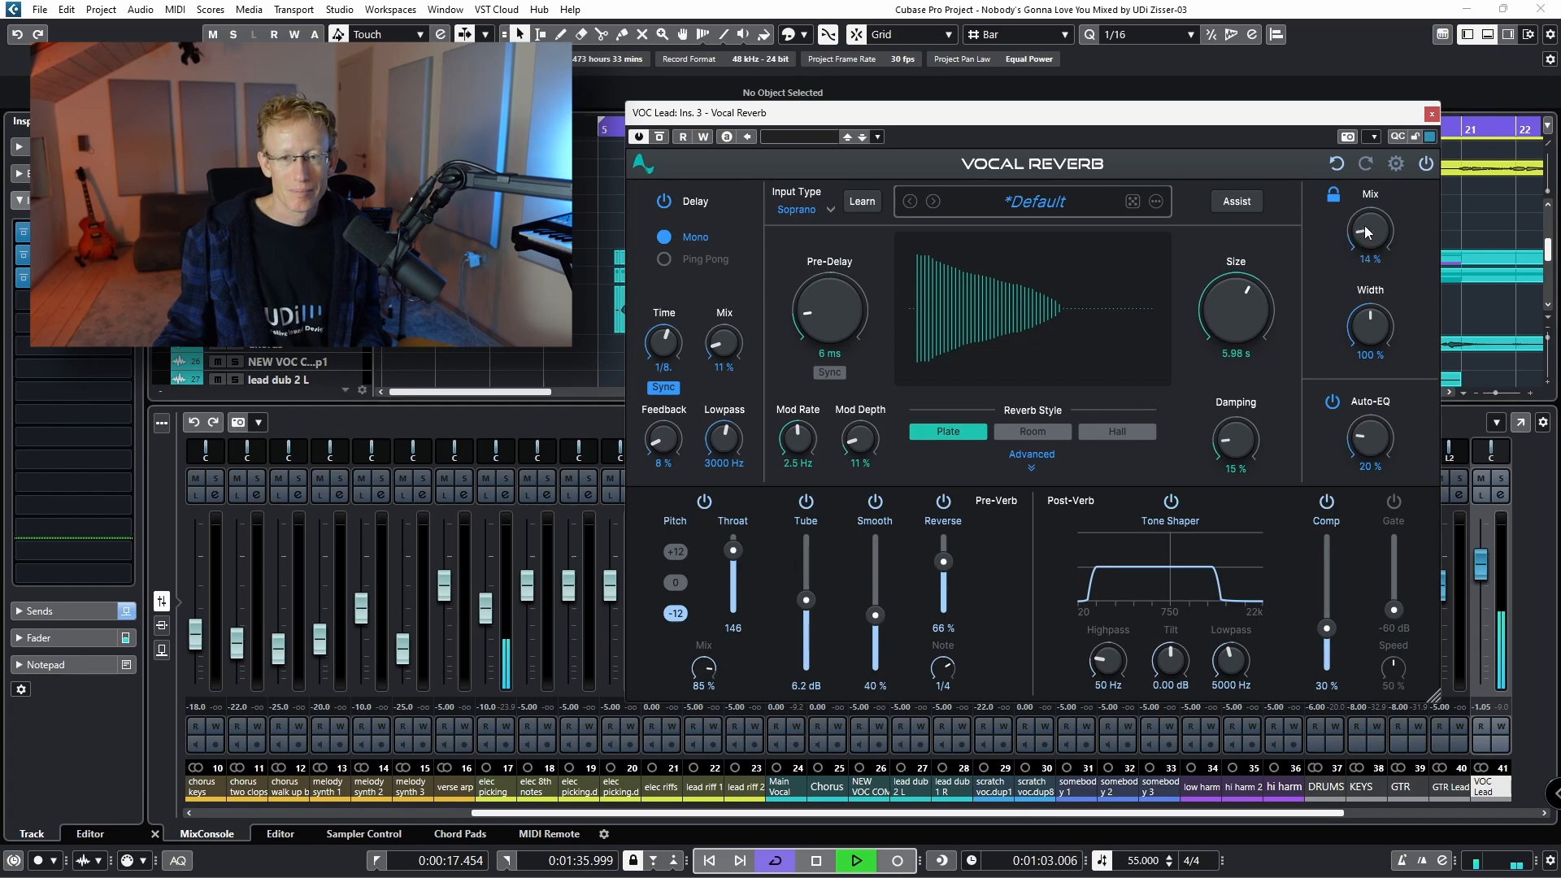
Reduce the reverb size to 4.90 s, raise Reverse to 71% and turn the Reverse effect off.
drag(1252, 299, 1251, 314)
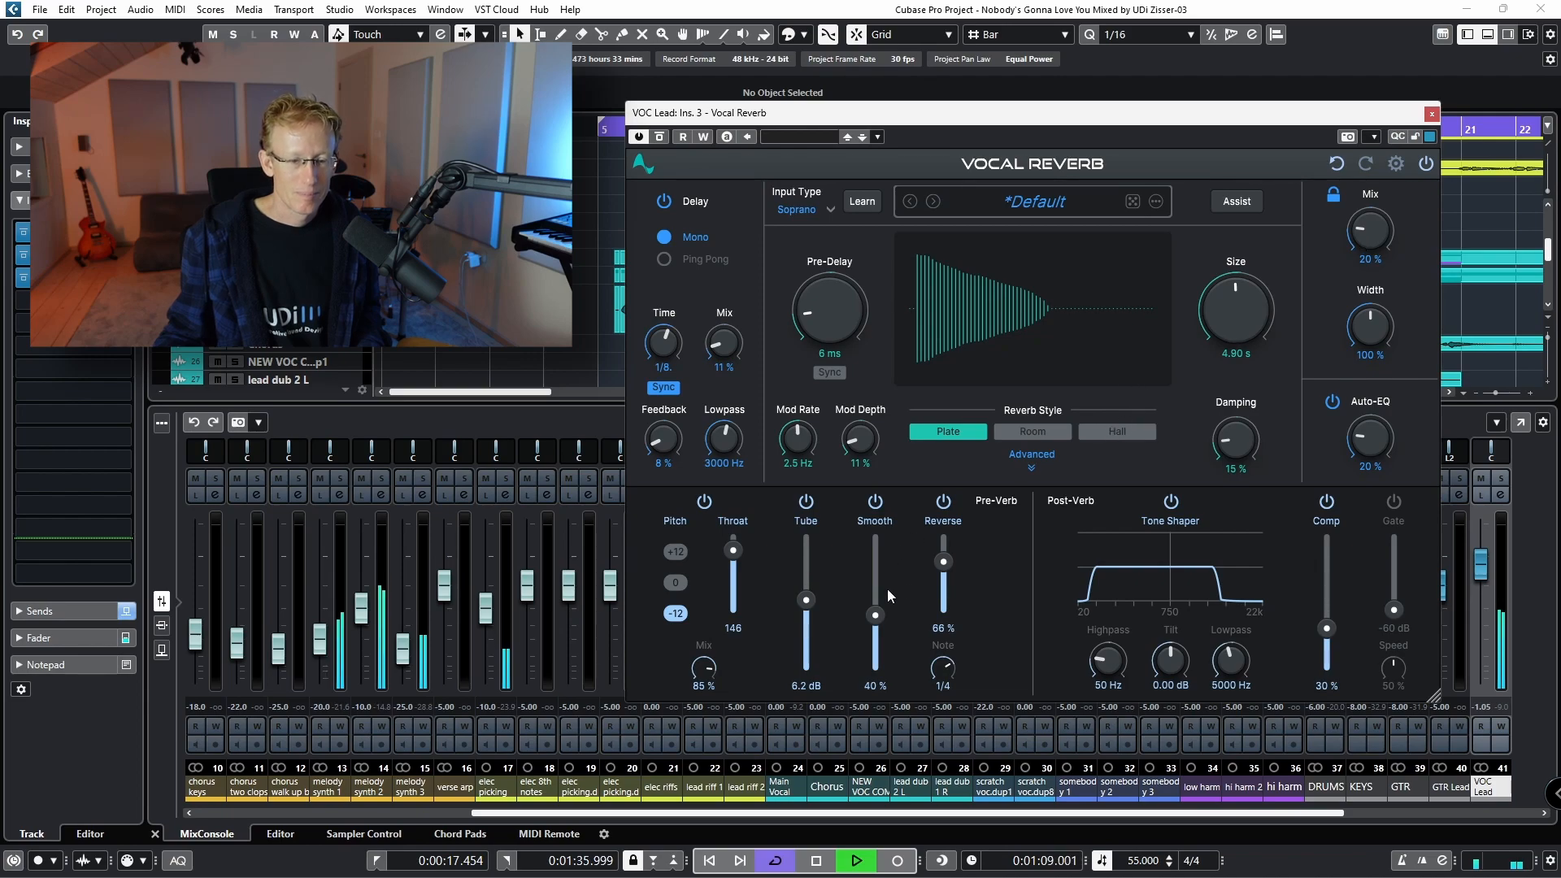
drag(946, 566, 948, 543)
click(941, 508)
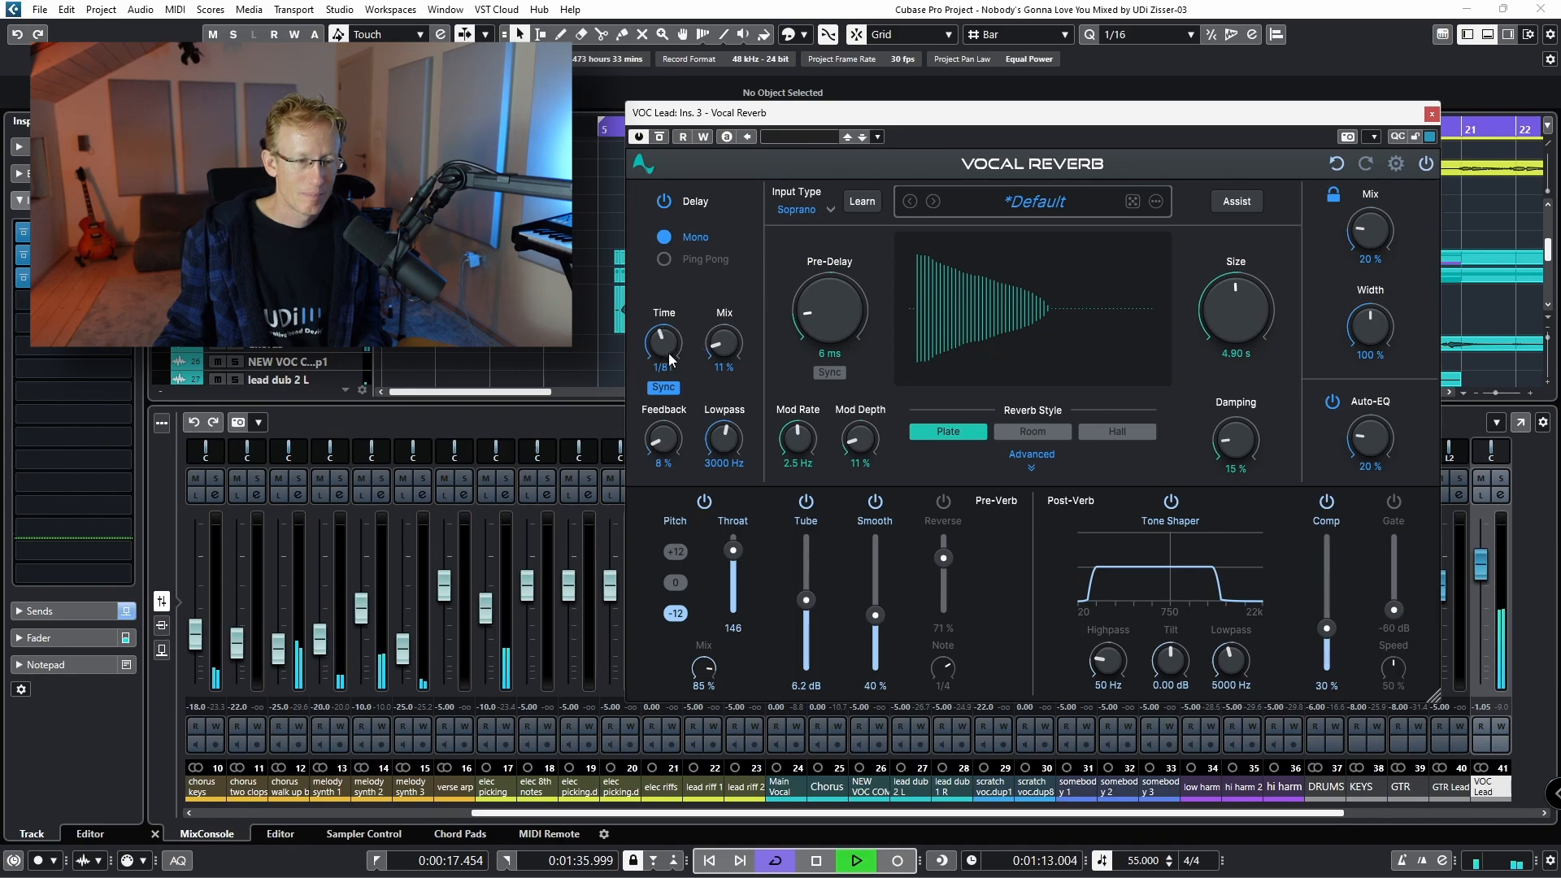
Set the reverb's delay to 1/4 time, 72% mix and 19% feedback, and stop playback.
mouse_move(668, 353)
mouse_down()
mouse_move(666, 368)
mouse_move(662, 325)
mouse_up()
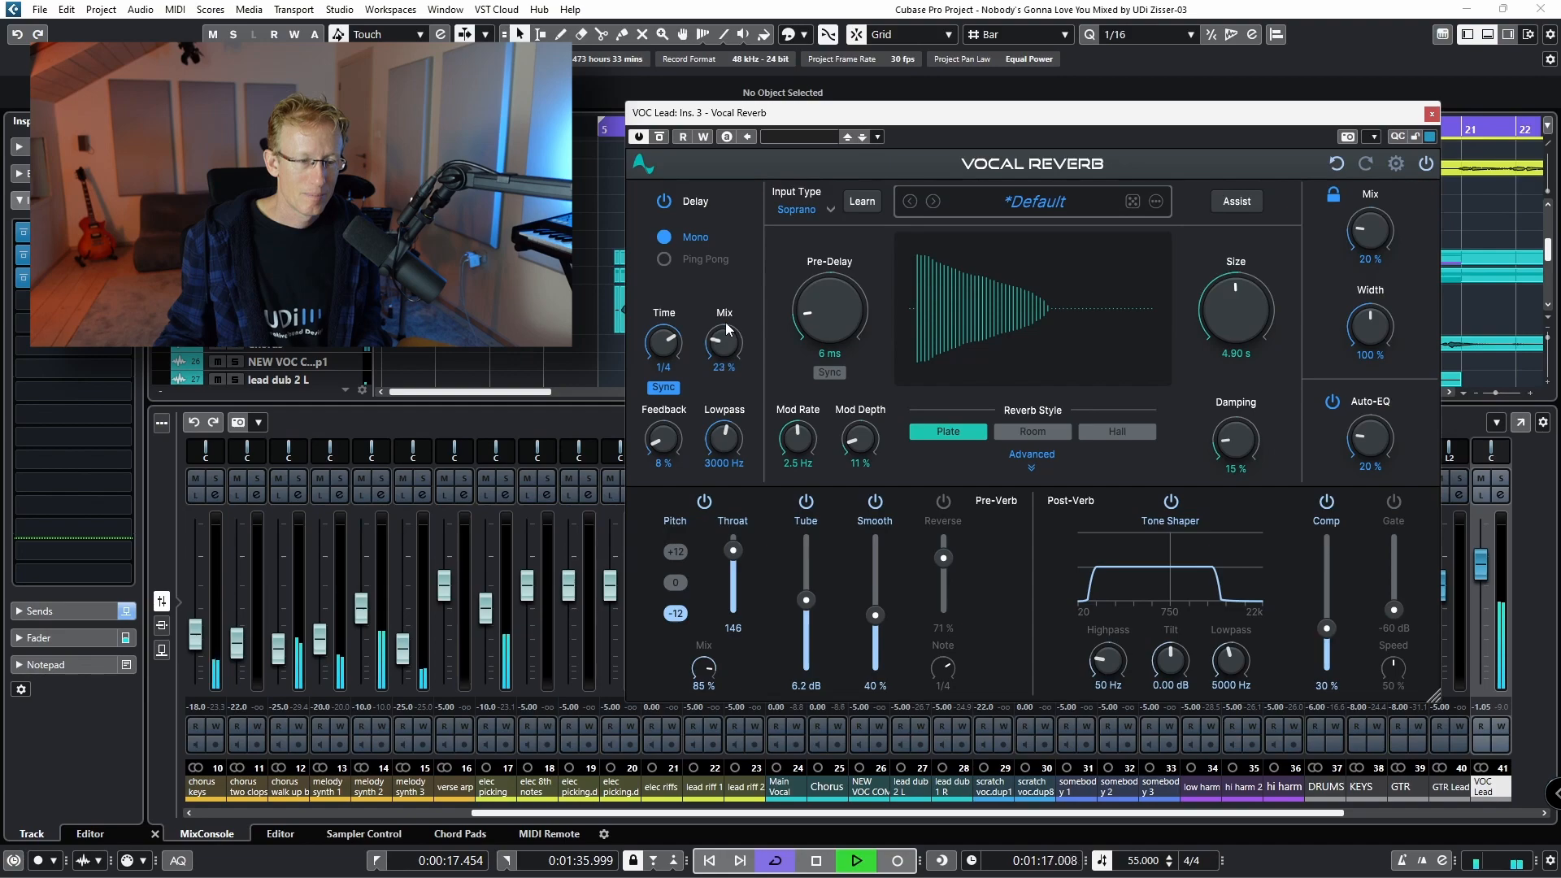
drag(725, 322, 703, 317)
drag(721, 339, 719, 297)
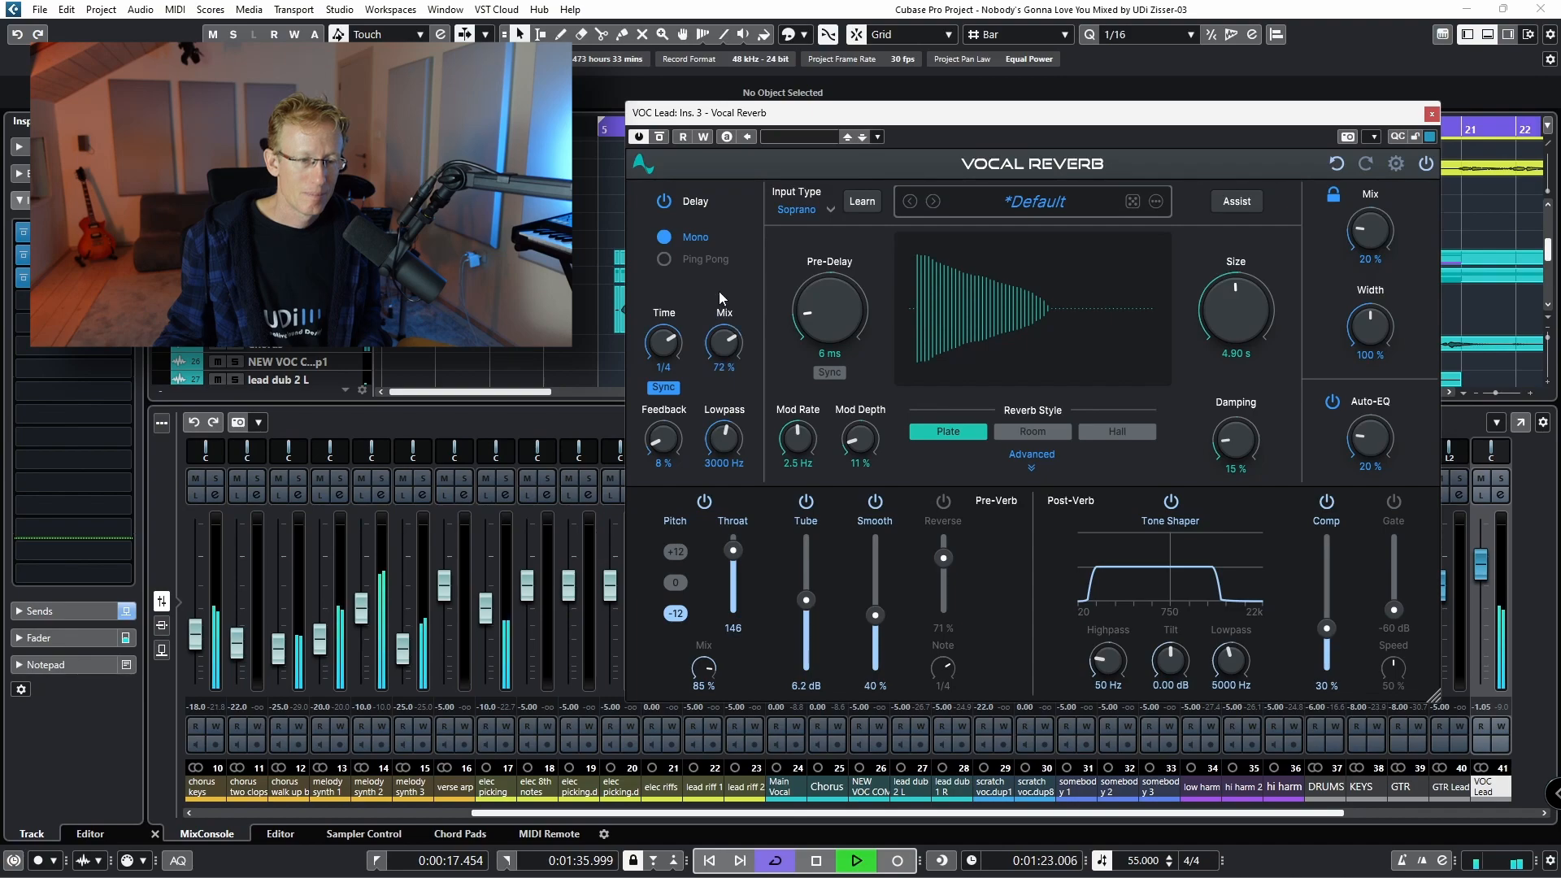
drag(662, 436, 668, 416)
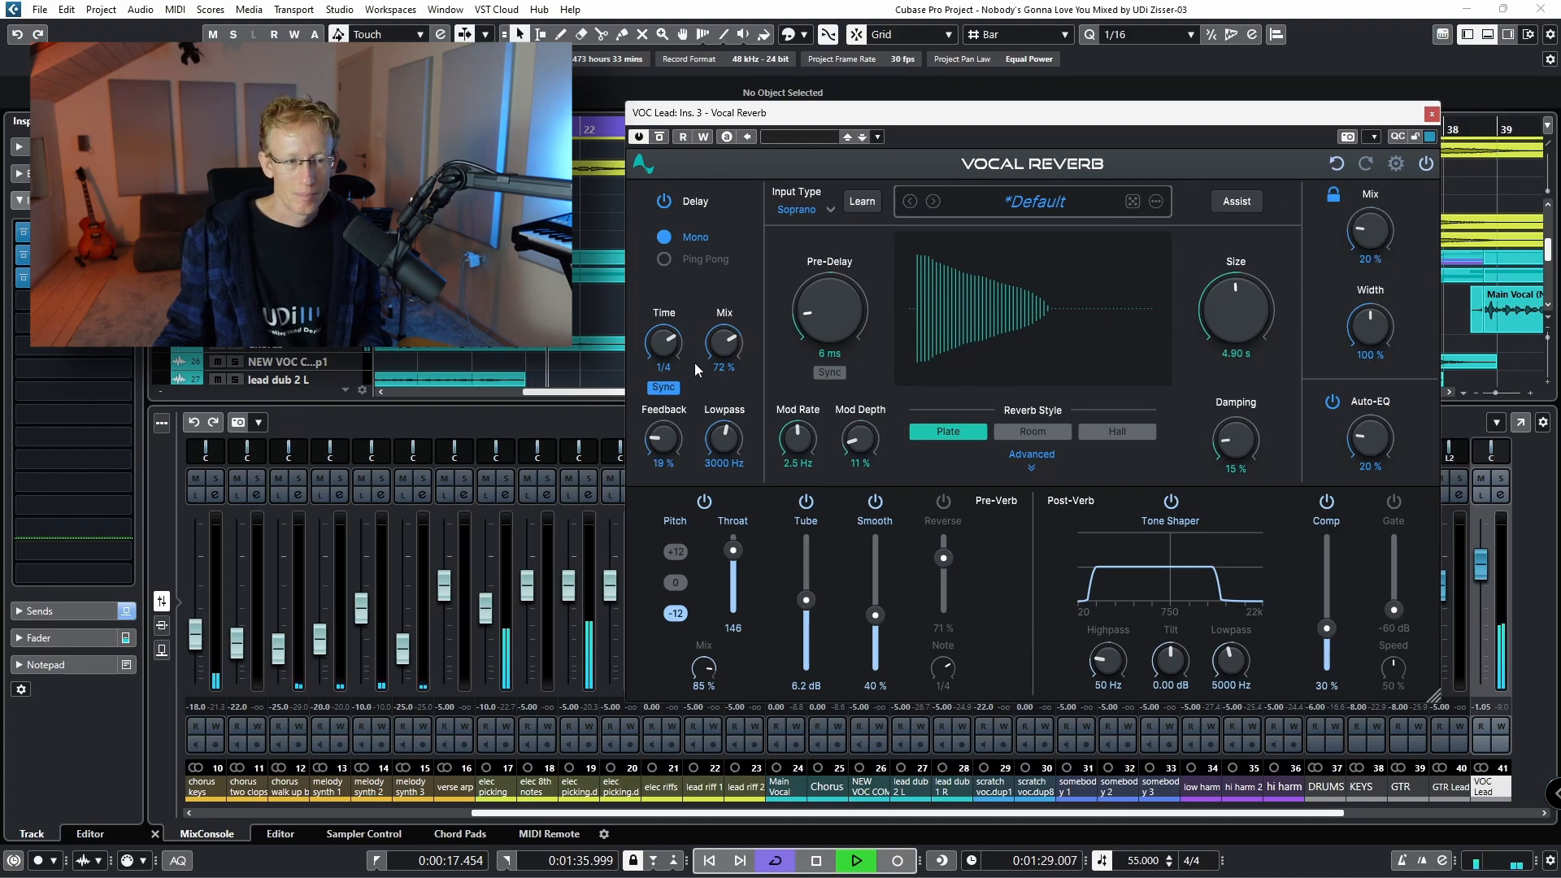
drag(710, 344, 733, 421)
key(space)
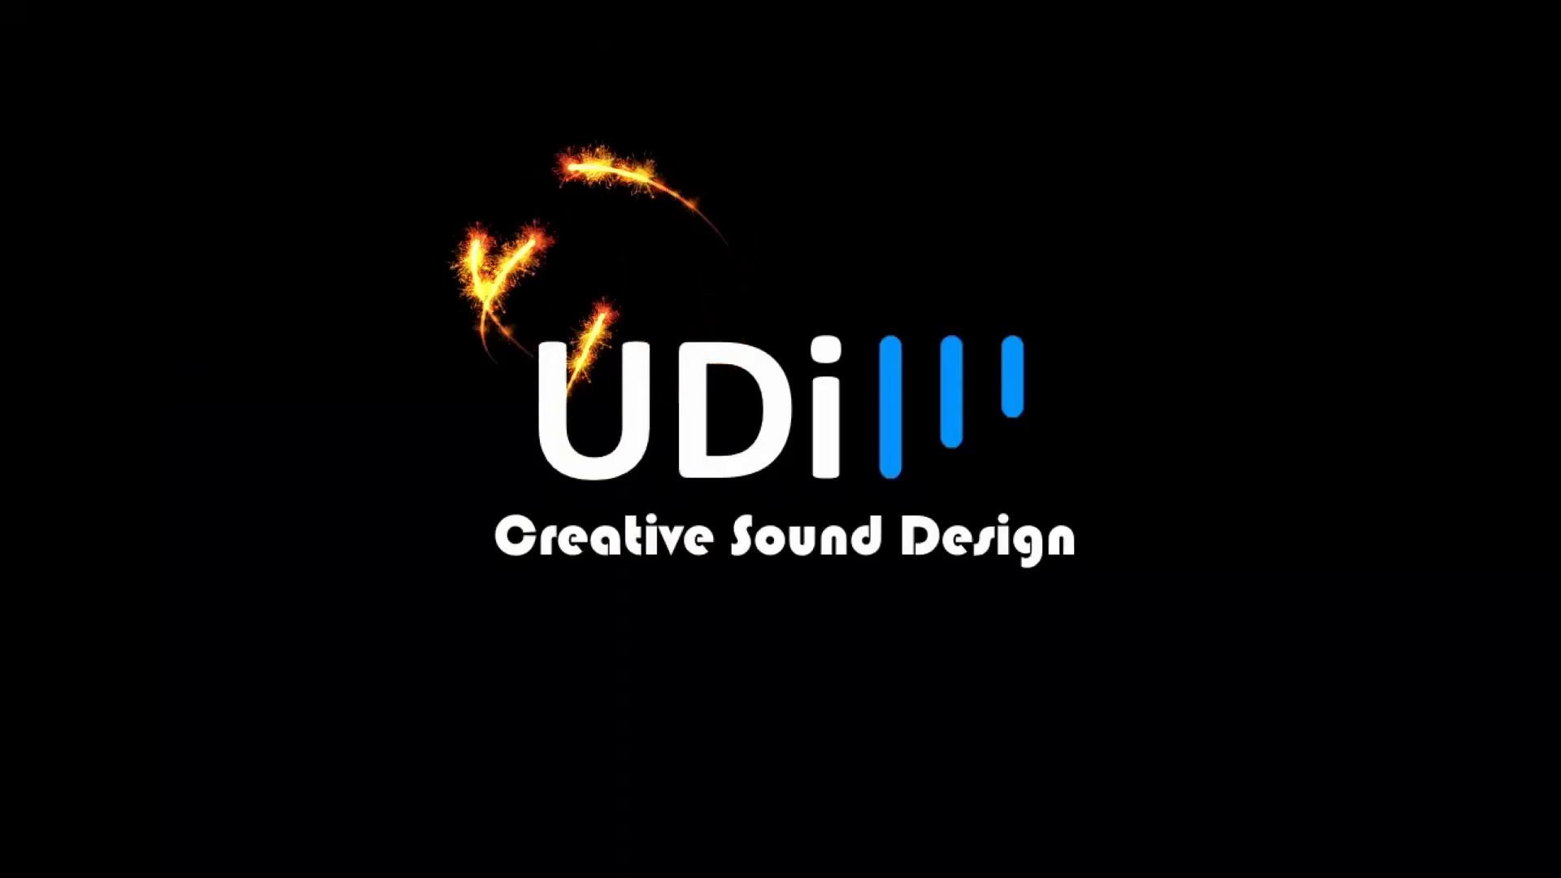